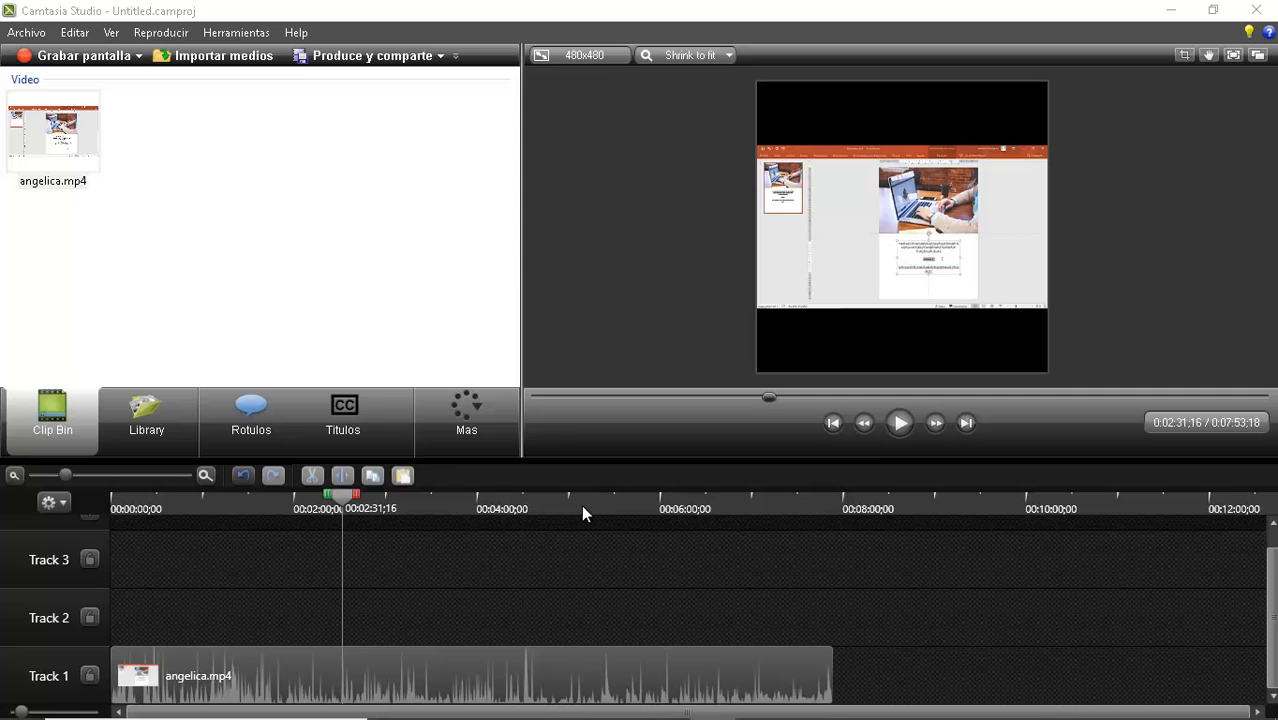
Generate captions with Speech-to-text from only the selected angelica.mp4 clip on Track 1
left_click(476, 667)
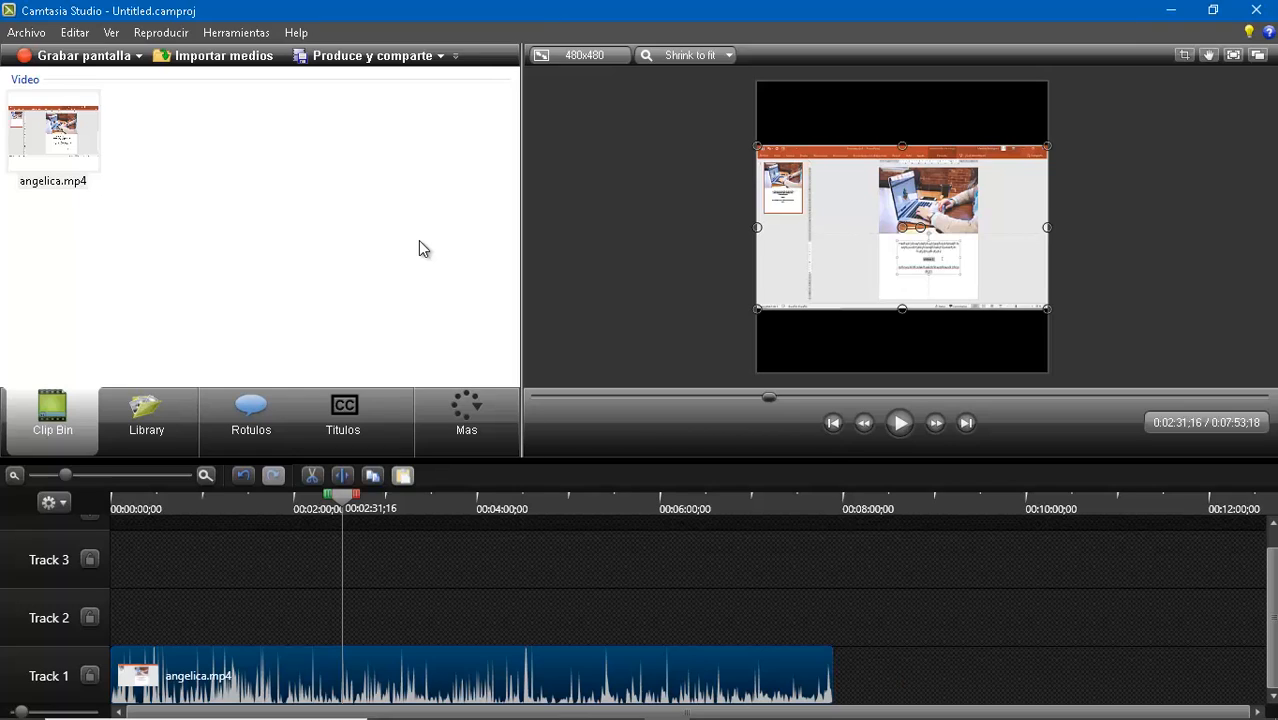
left_click(343, 428)
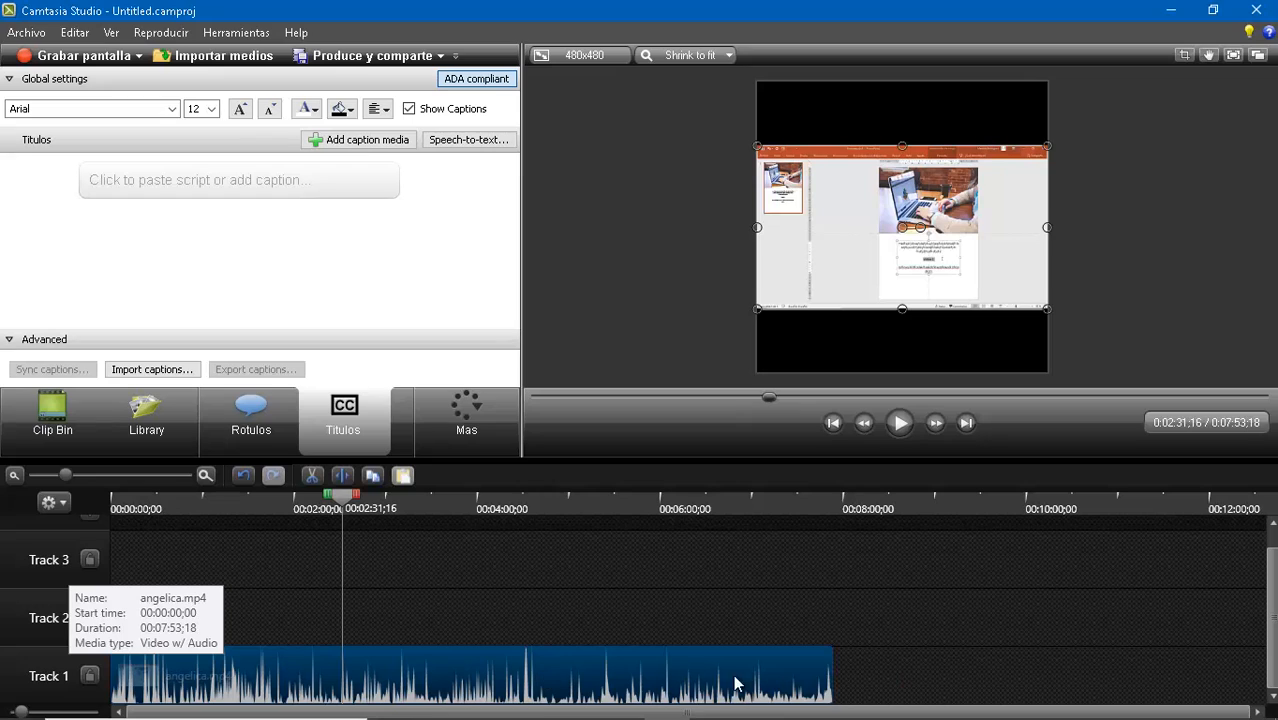
left_click(476, 145)
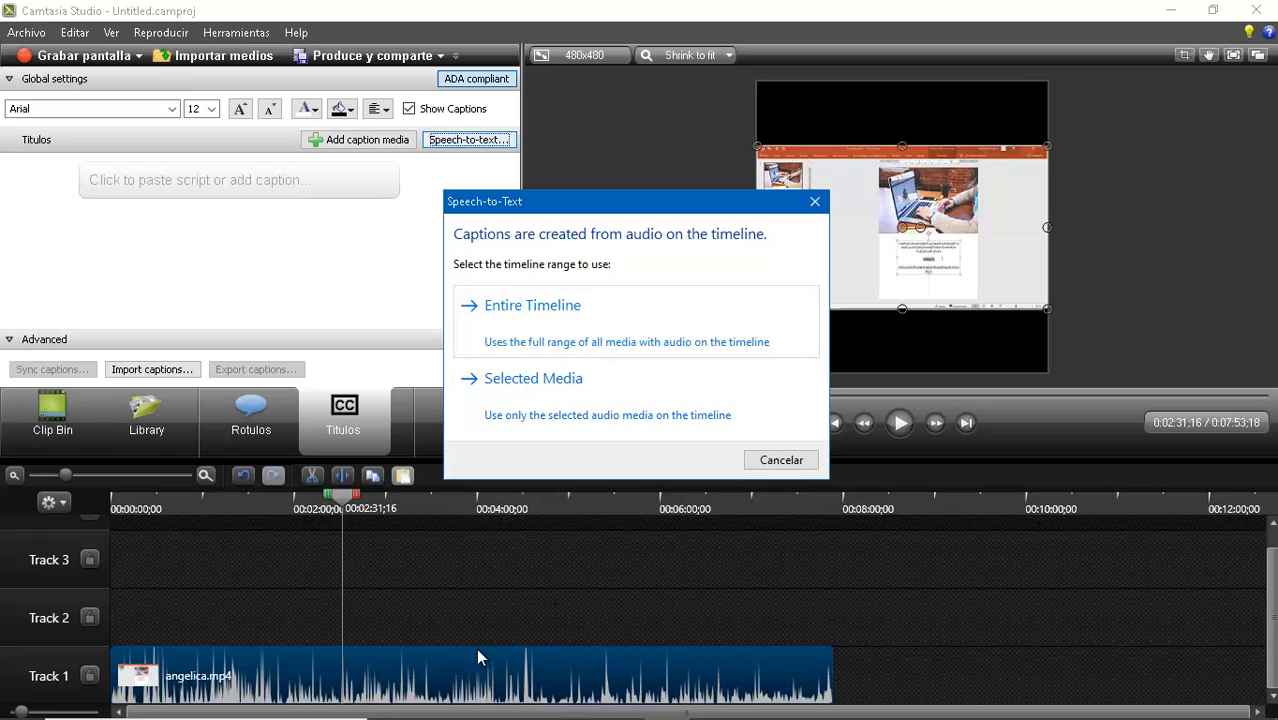
left_click(577, 400)
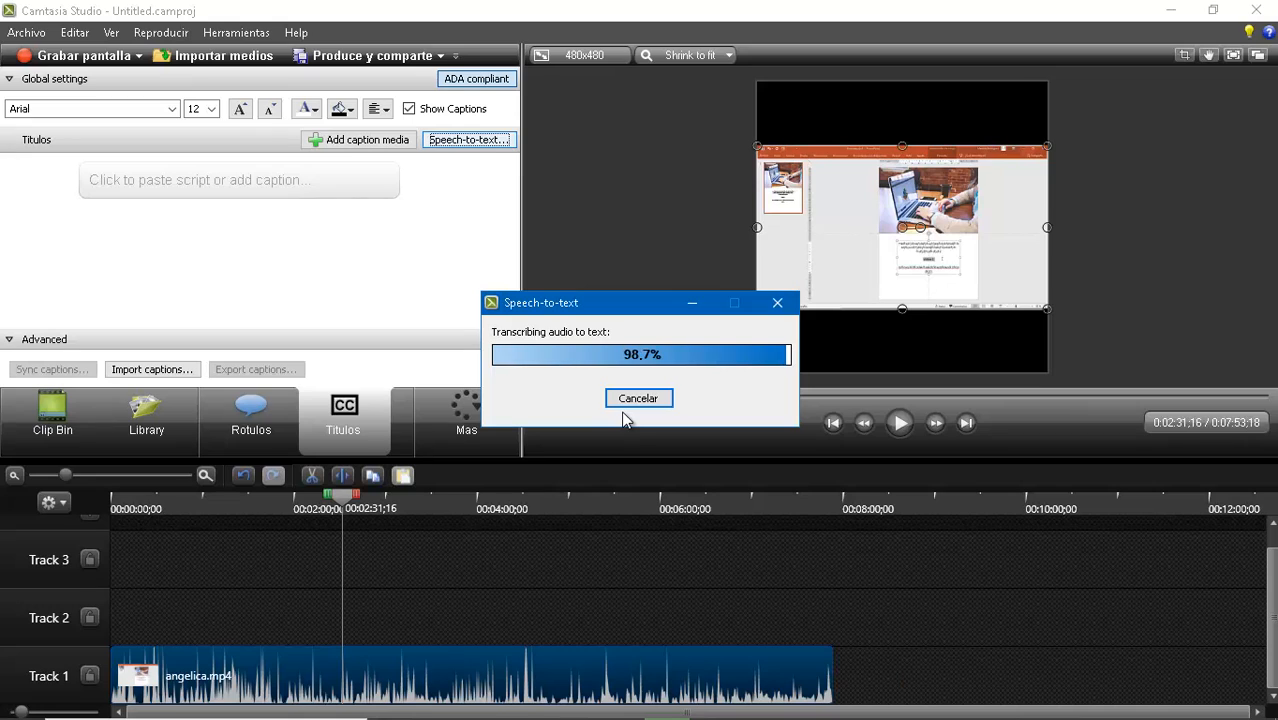
left_click(620, 399)
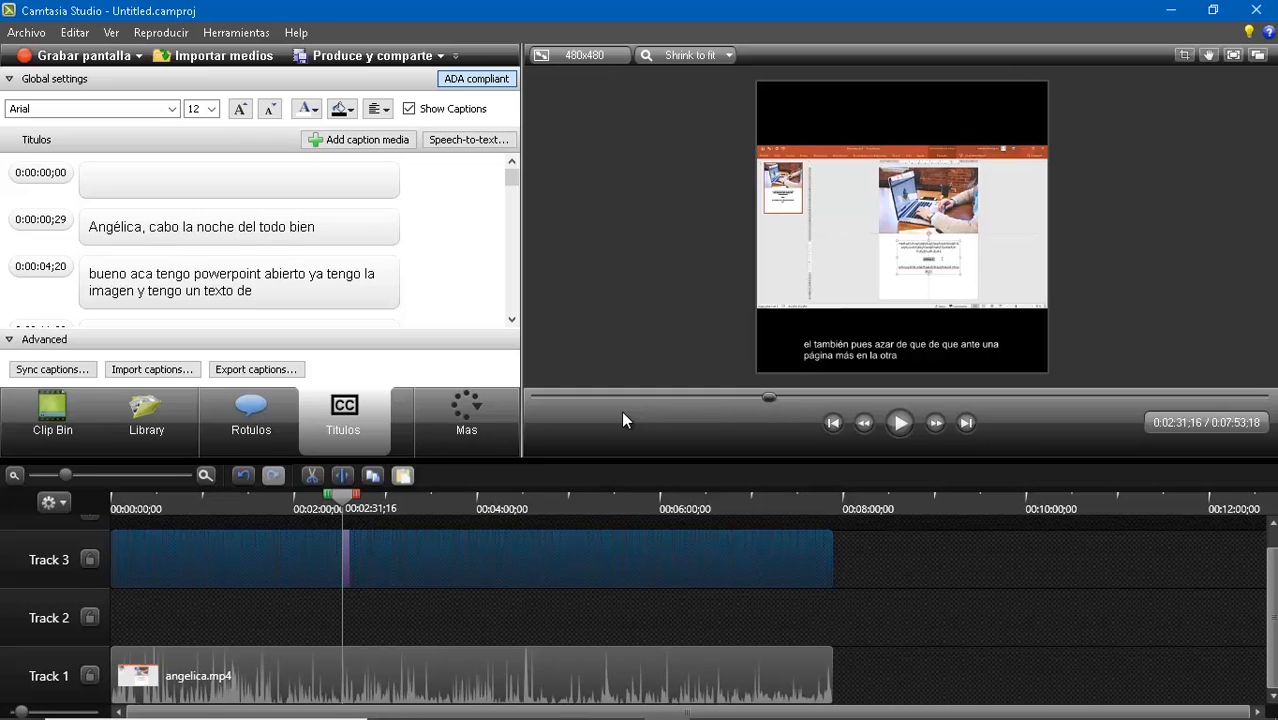
Examine the generated caption segments on Track 3 around 0:05:40 of the timeline
left_click(898, 559)
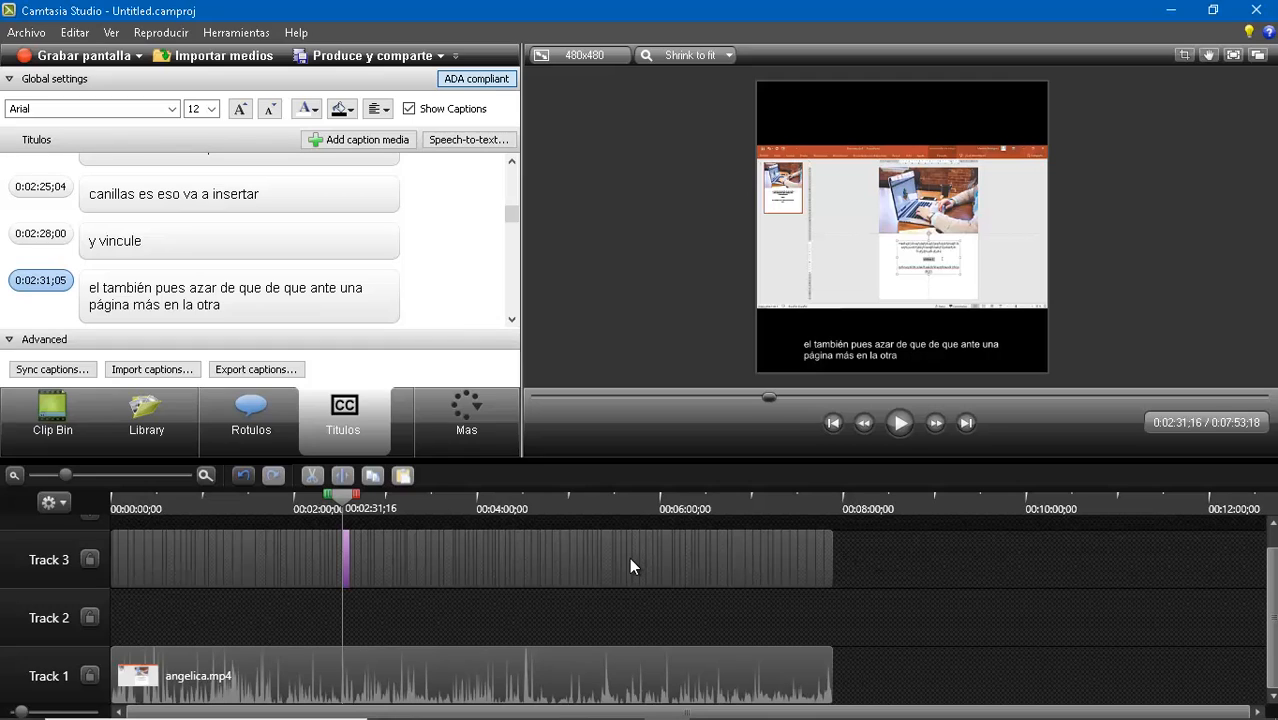
left_click(629, 506)
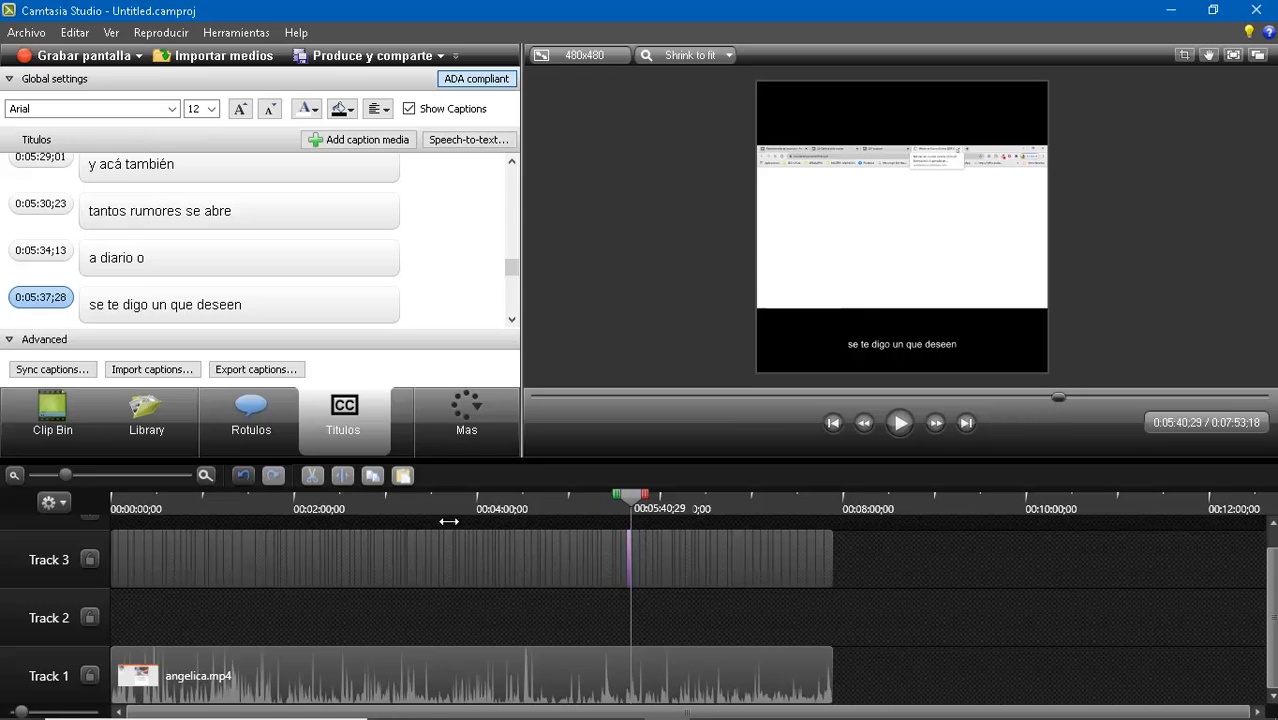
left_click(207, 476)
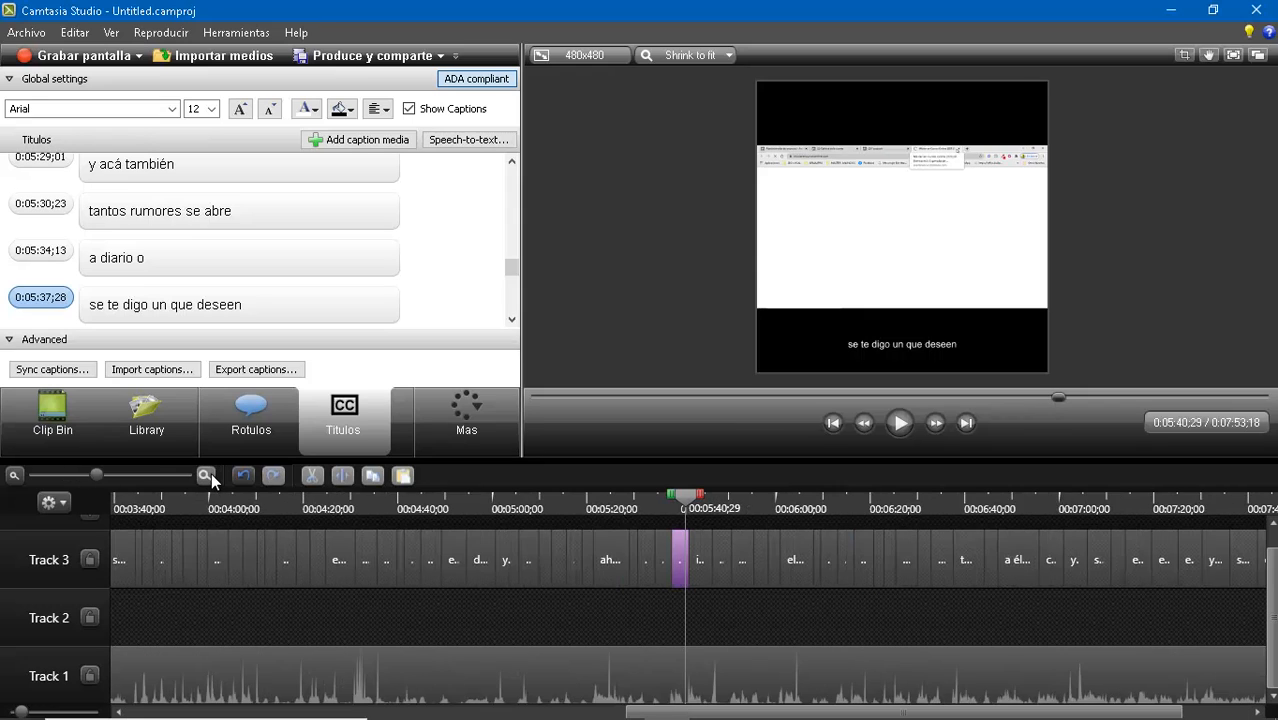
left_click(207, 476)
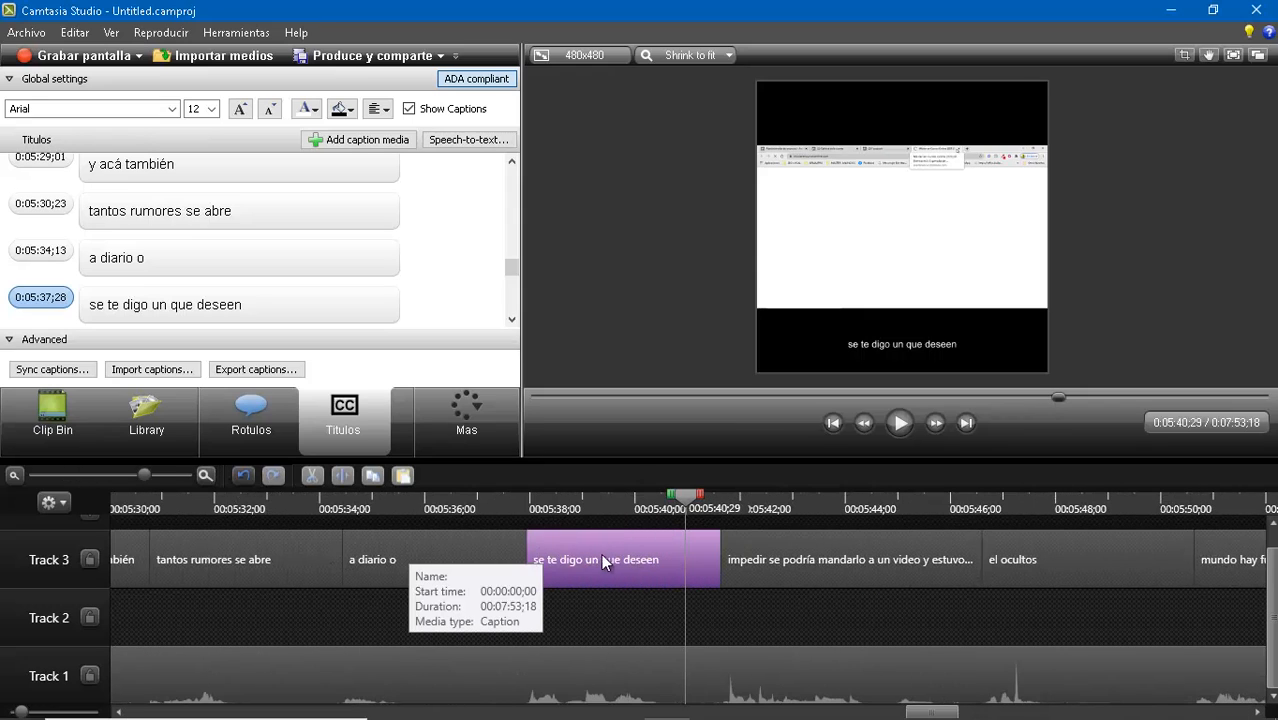
left_click(14, 476)
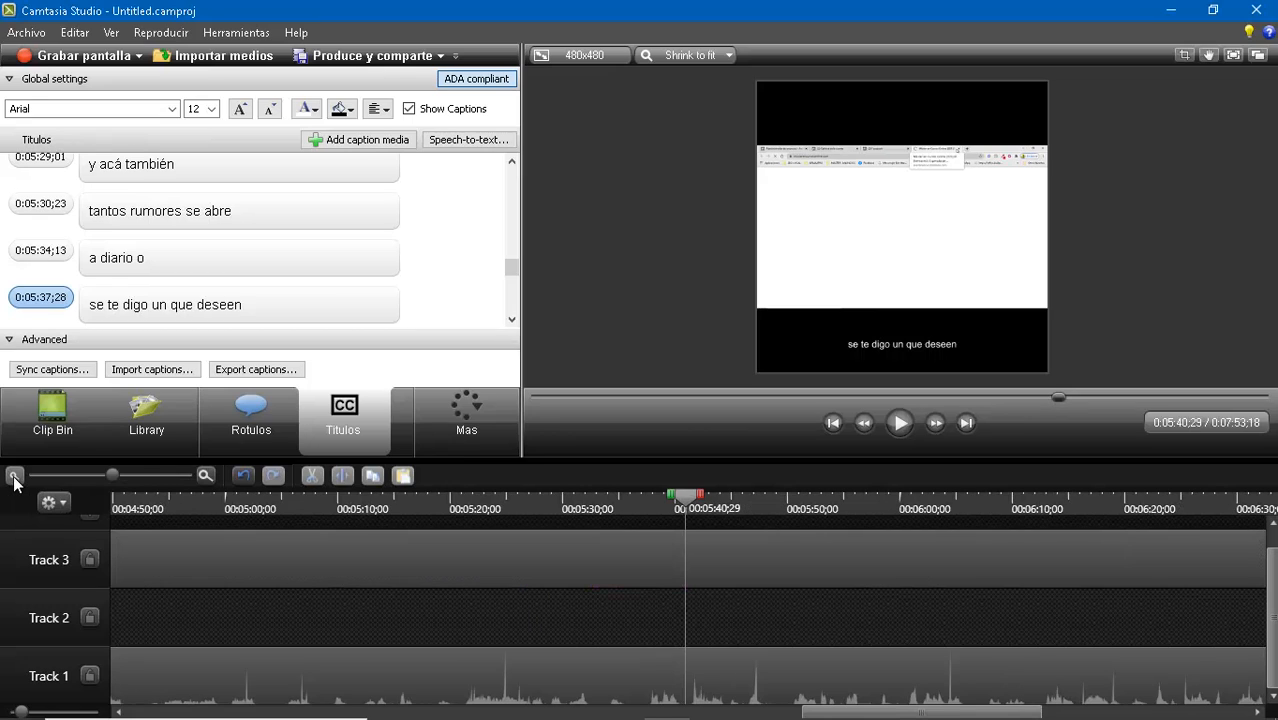
left_click(14, 478)
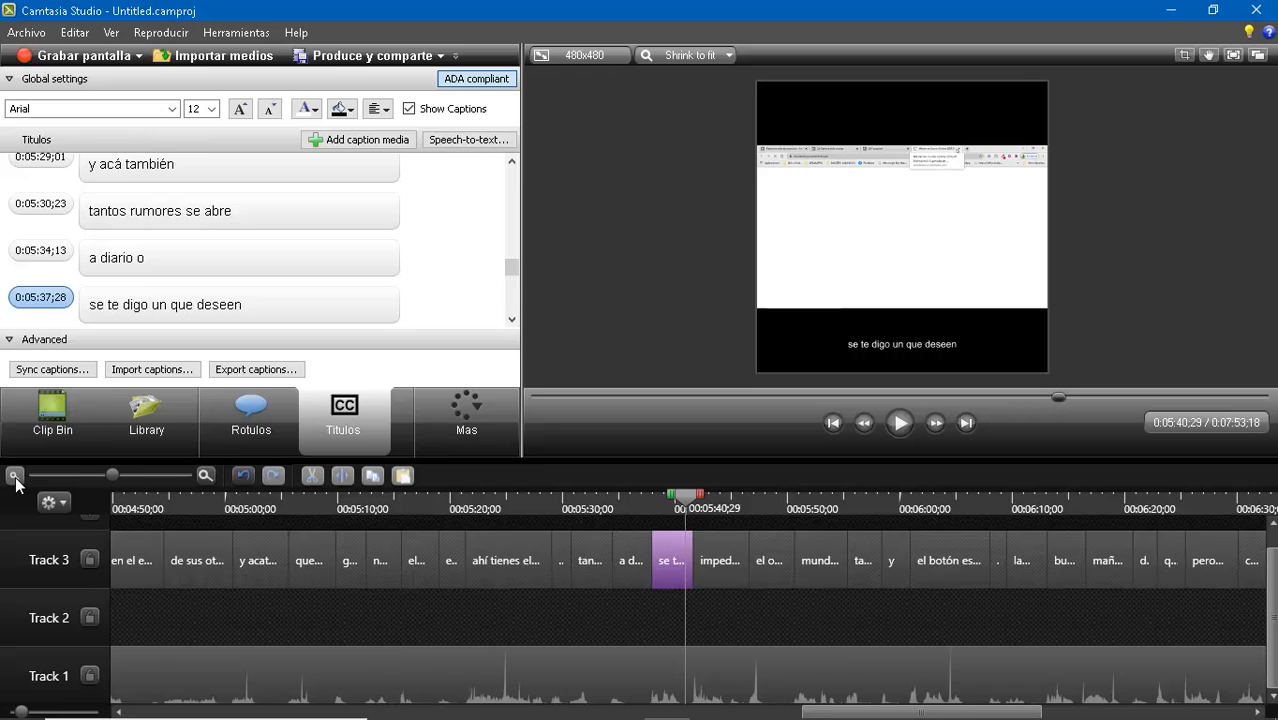
left_click(15, 478)
left_click(14, 477)
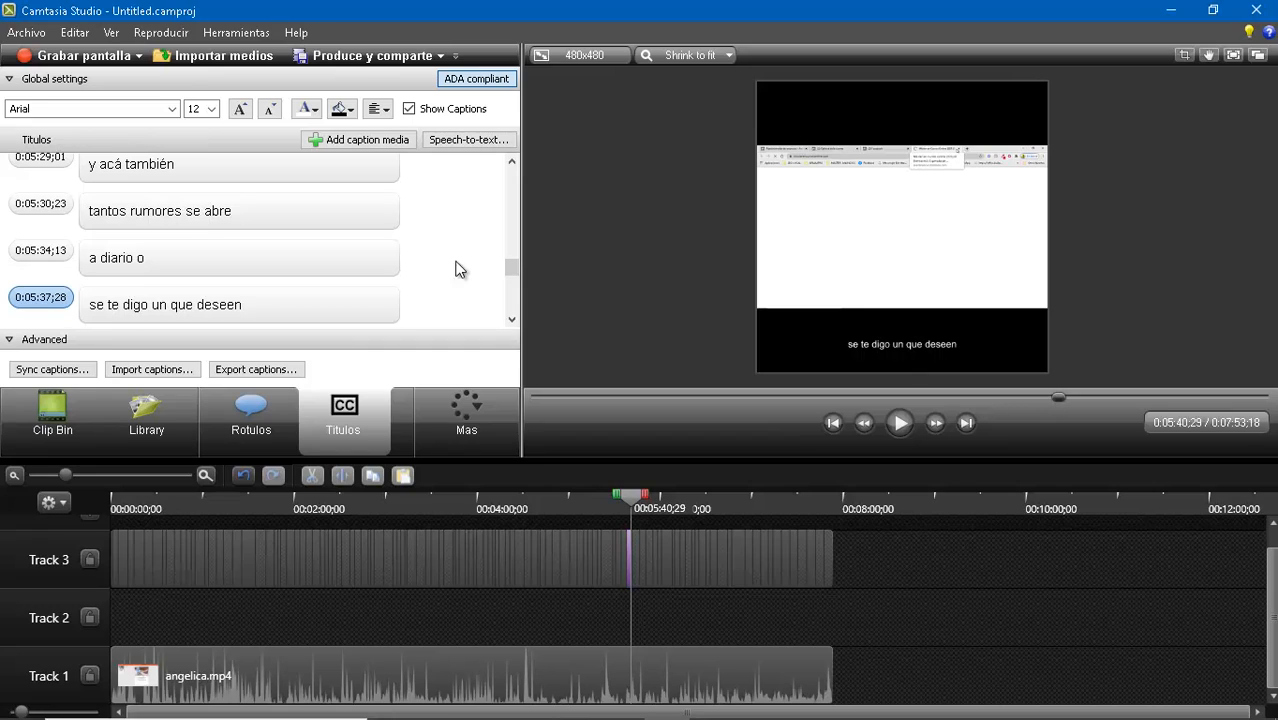
Play the video from its start to compare the audio with the caption at 0:00:00;29
left_click_drag(512, 267, 500, 168)
left_click(127, 225)
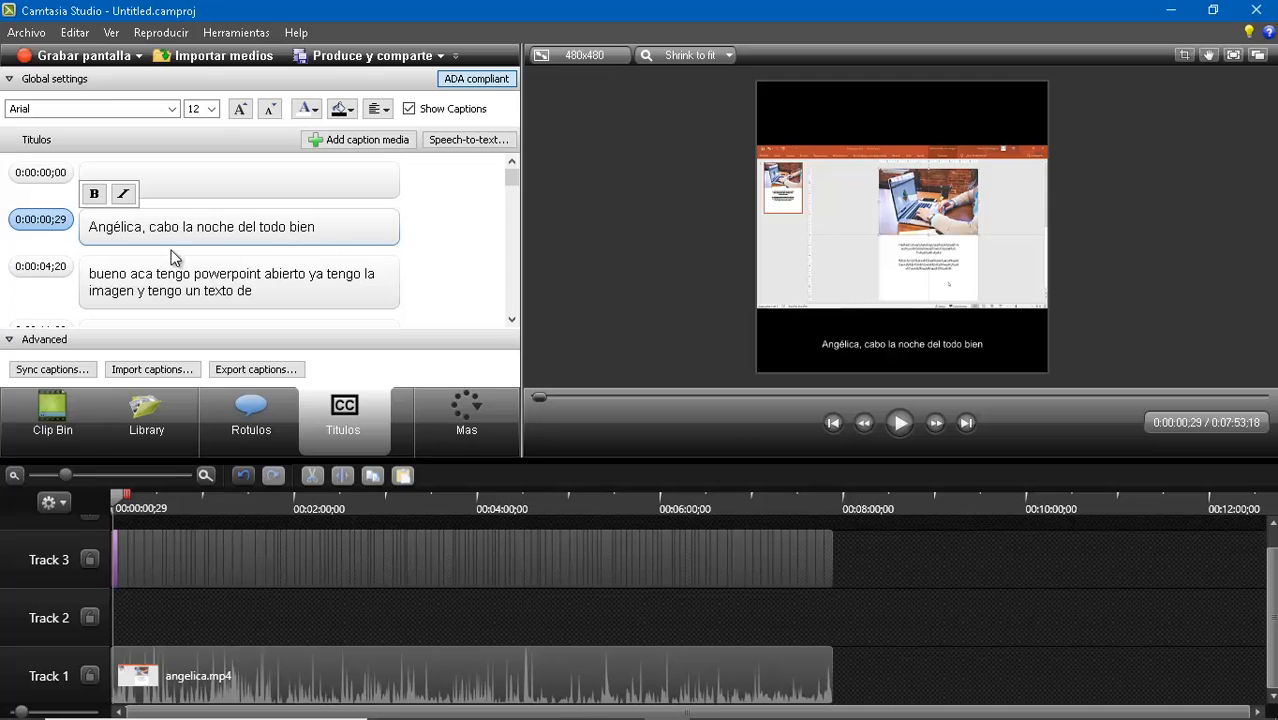
left_click(834, 423)
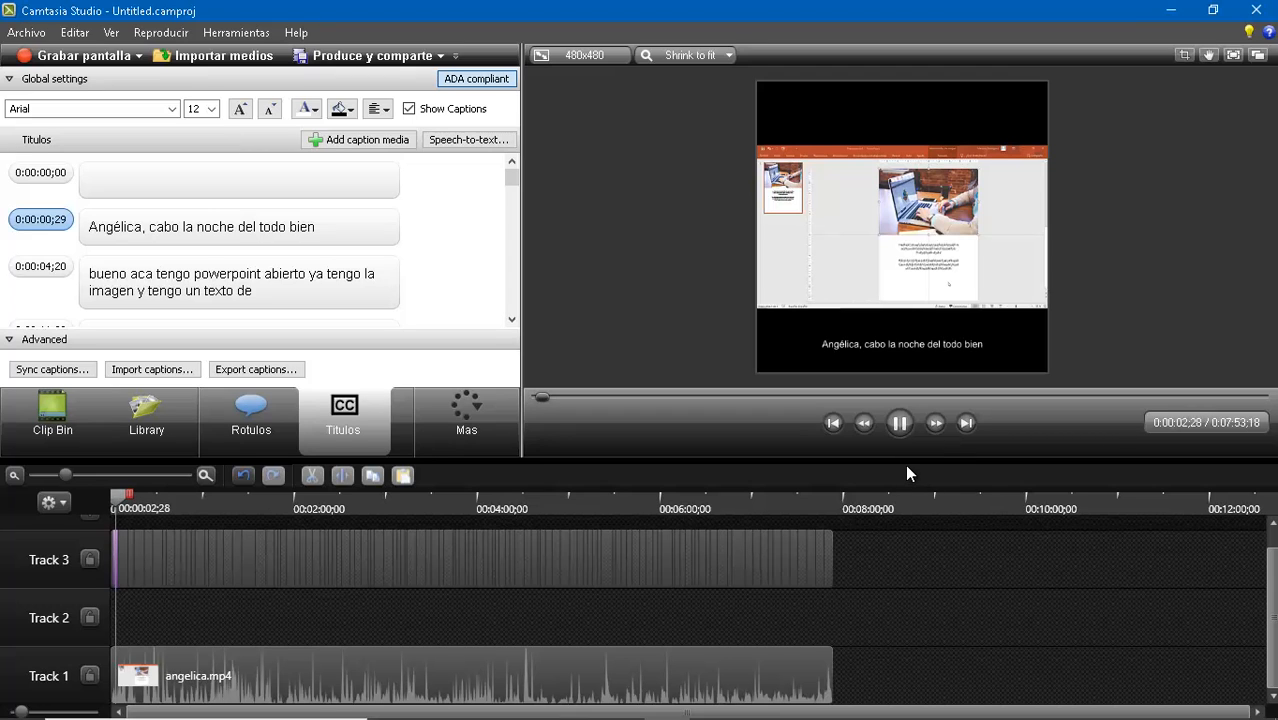
left_click(899, 422)
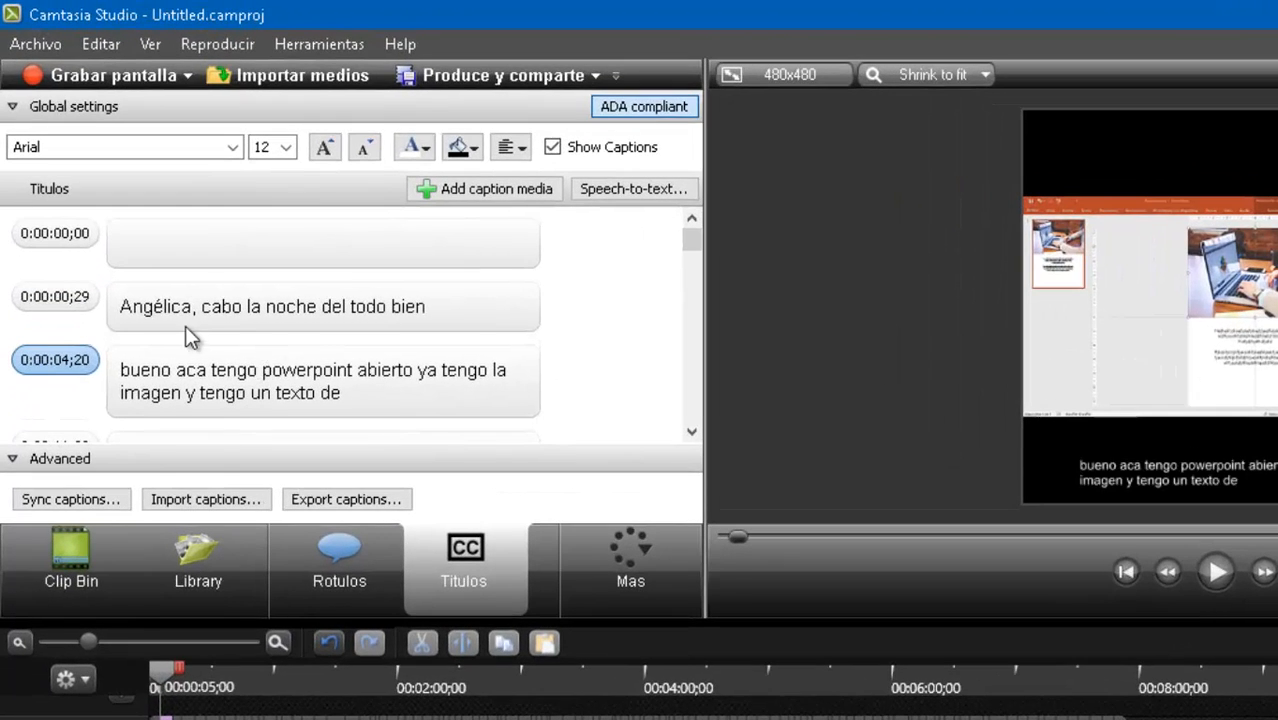
Insert "como estas buenas" before "cabo" in the caption at 0:00:00;29
left_click(201, 306)
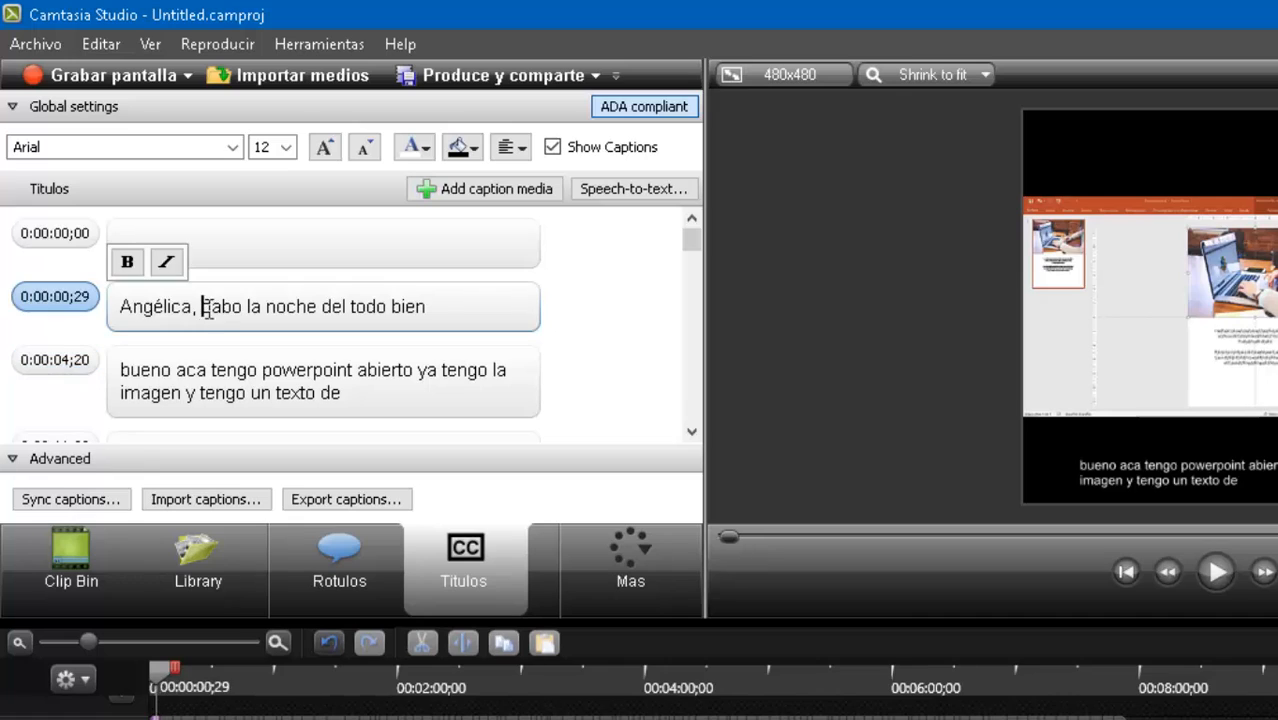
type("como estas ")
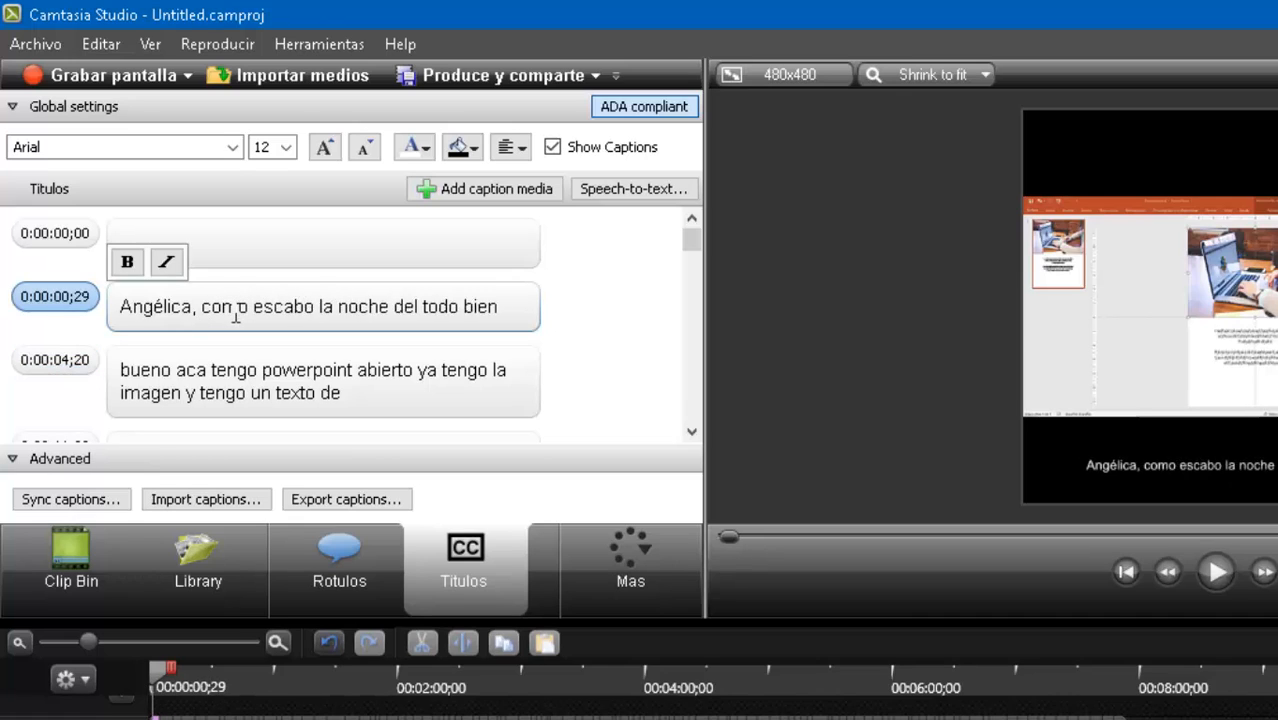
type("buensa")
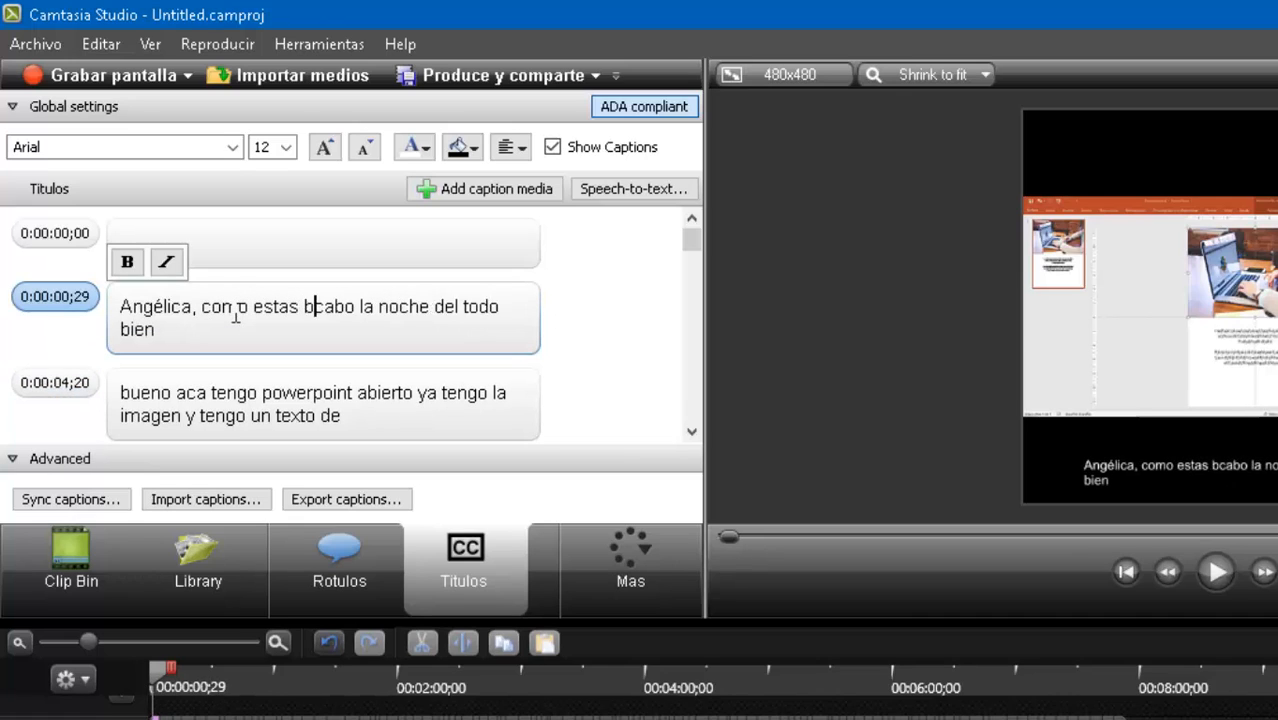
key("BackSpace")
key("BackSpace")
type("as")
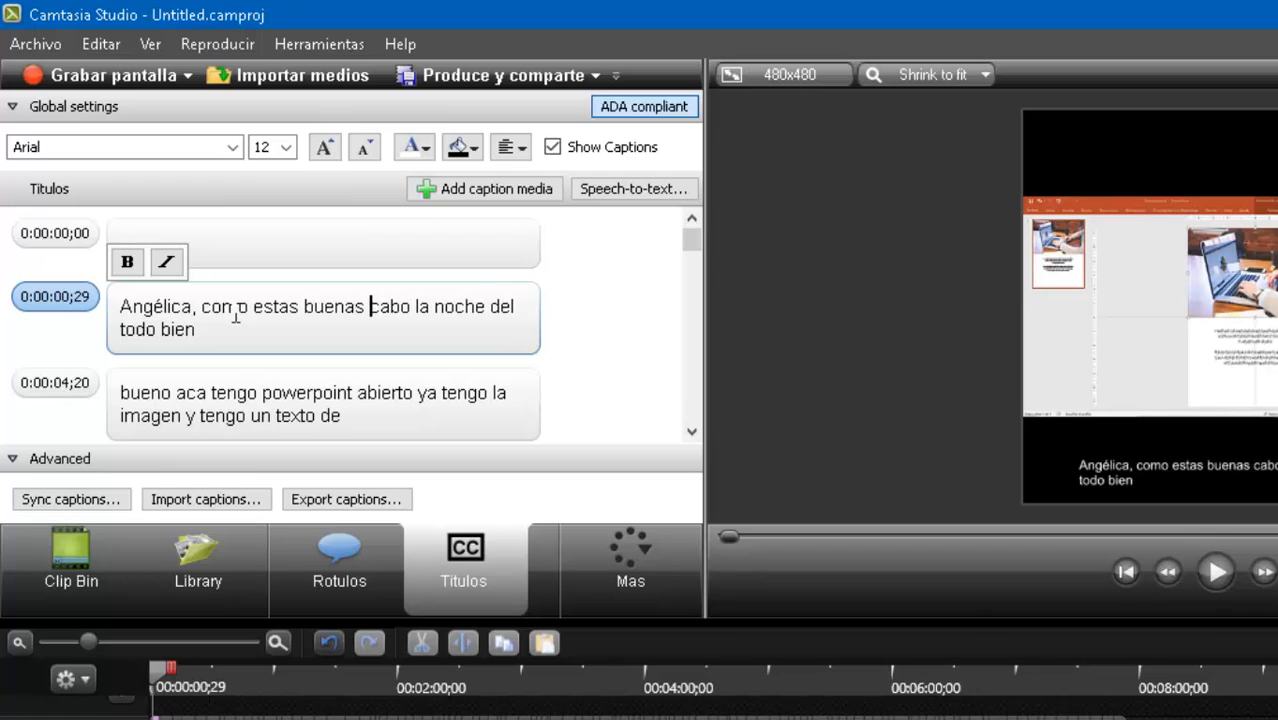
Remove "cabo la" from the 0:00:00;29 caption and change "noche" to "noches"
key("Delete")
key("Delete")
key("Delete")
key("Delete")
key("Delete")
key("Delete")
key("Delete")
key("Delete")
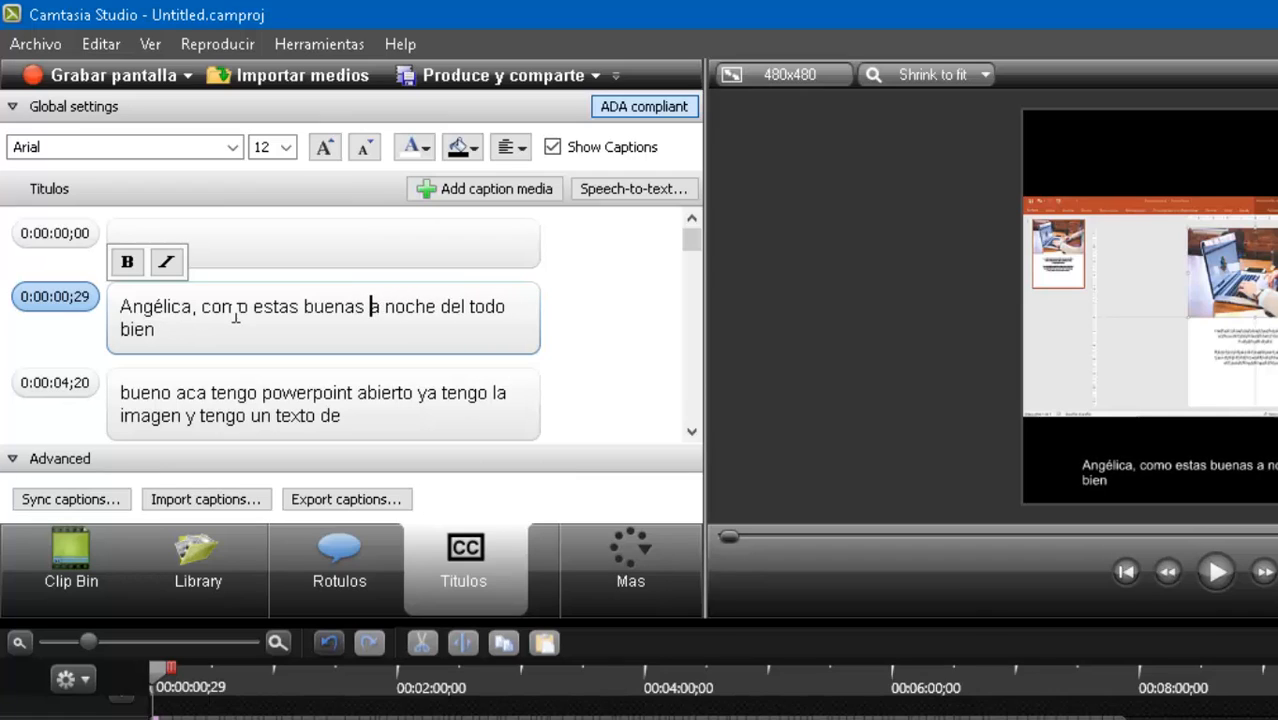
key("Right")
key("Right")
key("Right")
key("Right")
key("Right")
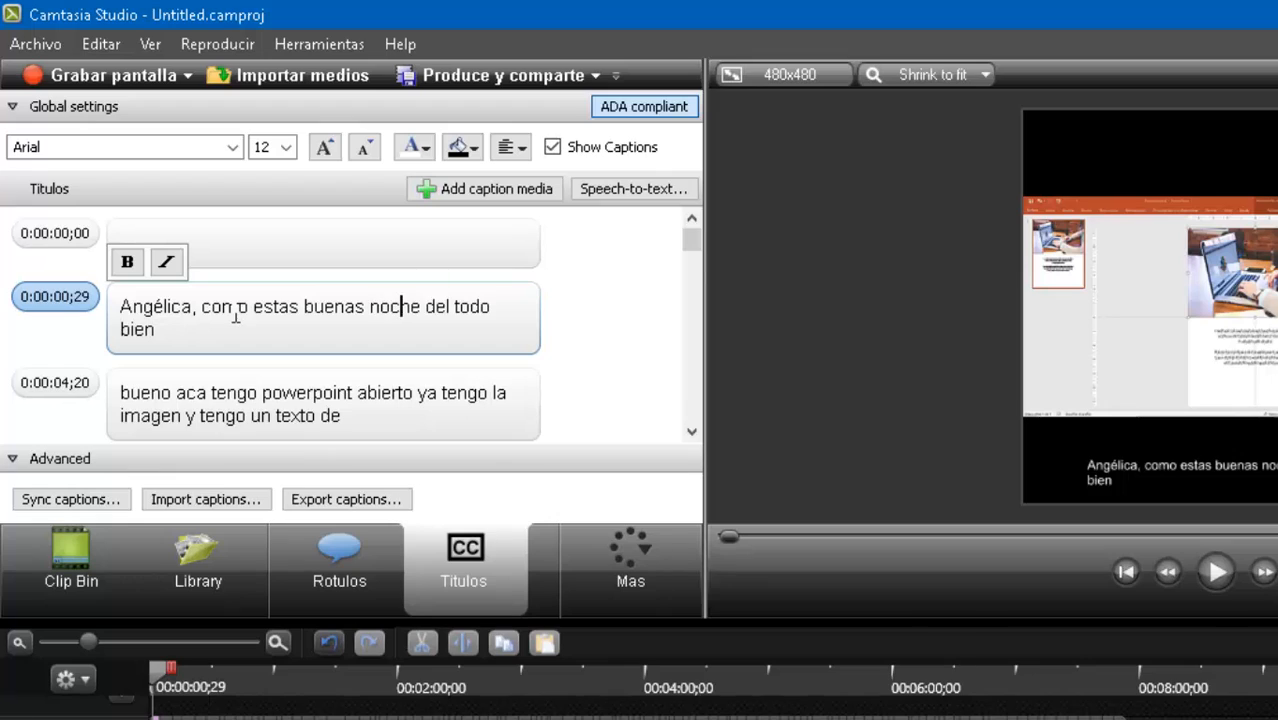
type("s")
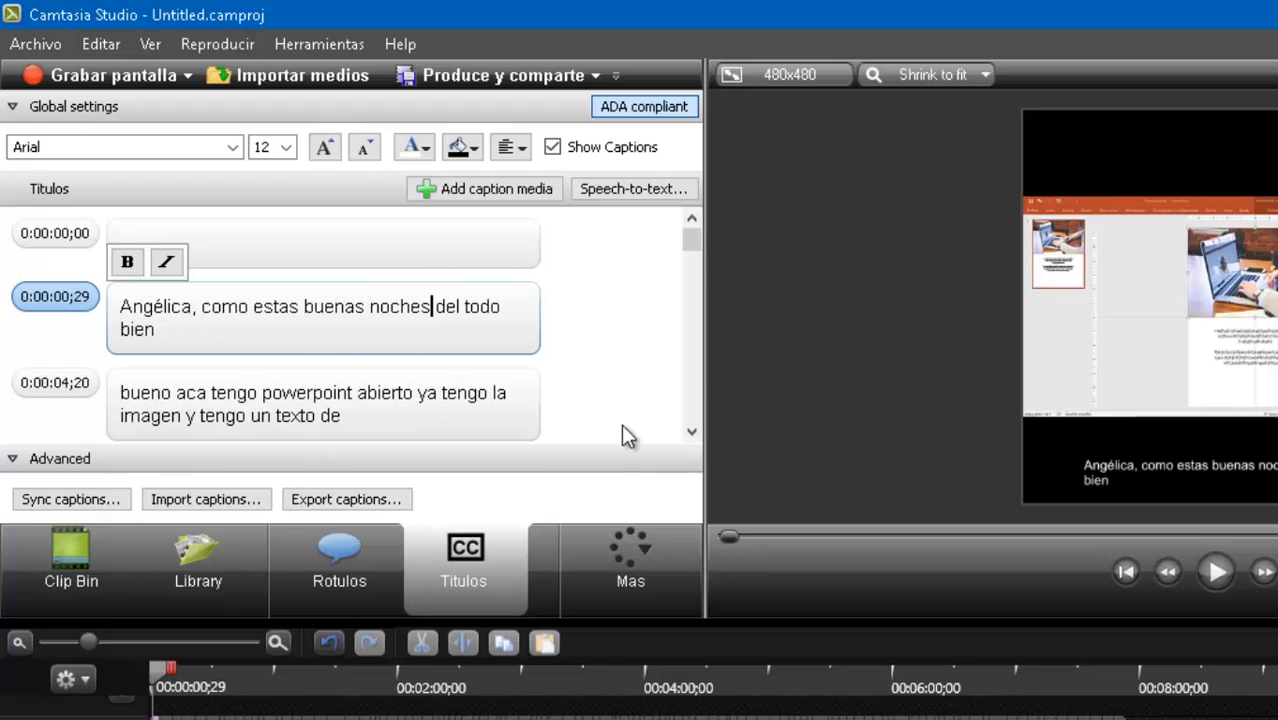
Replace "del" with "..." in the 0:00:00;29 caption and punctuate its ending as "¿todo bien?"
left_click(467, 304)
key("BackSpace")
key("BackSpace")
key("BackSpace")
key("BackSpace")
key("BackSpace")
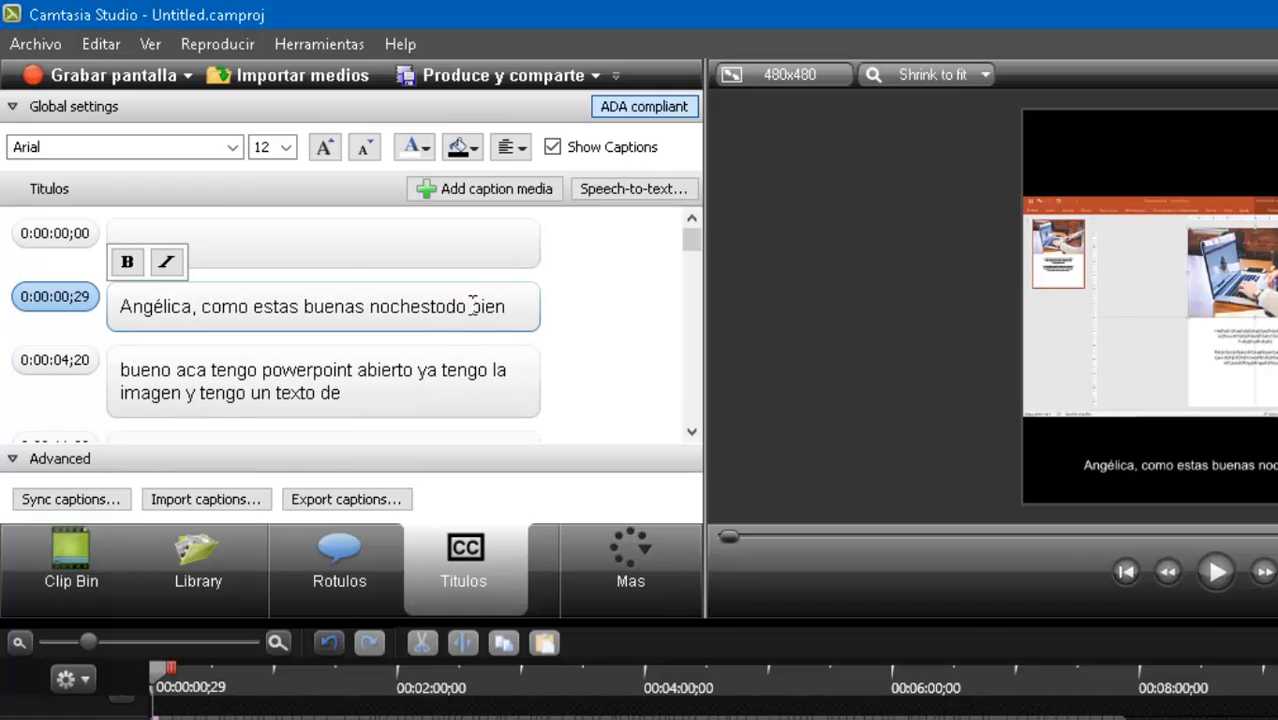
type(". .")
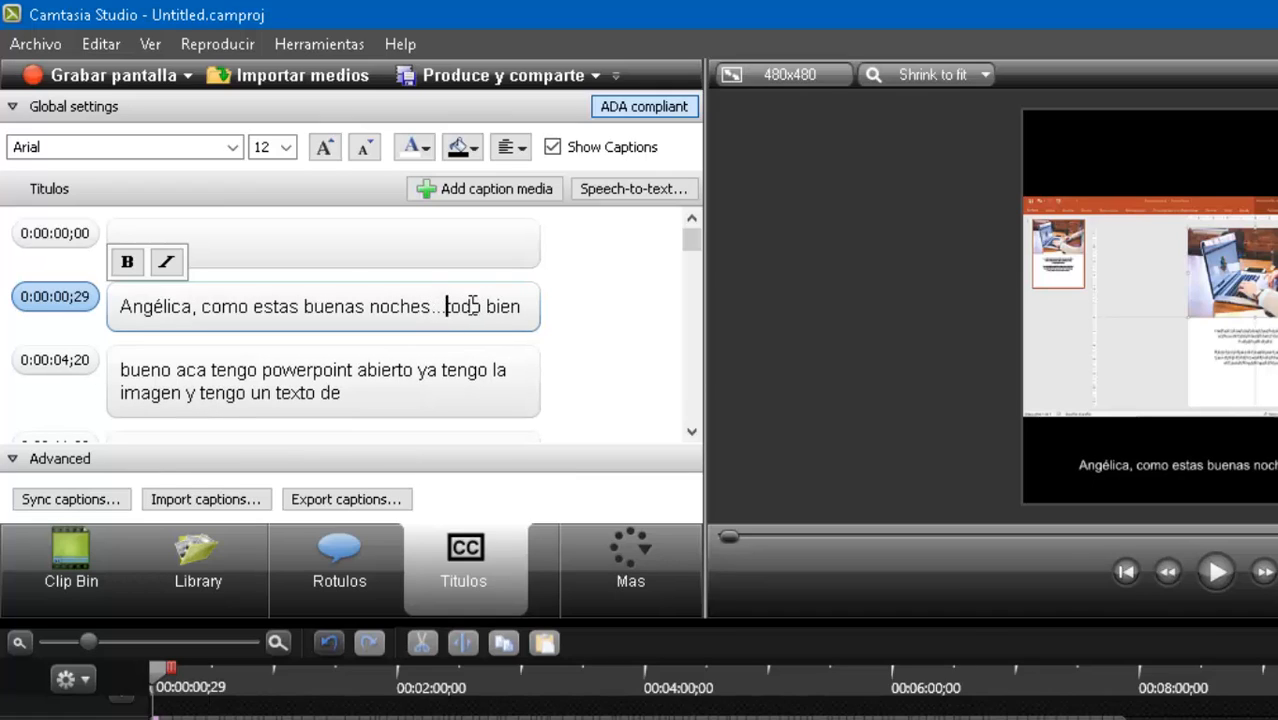
type("¿")
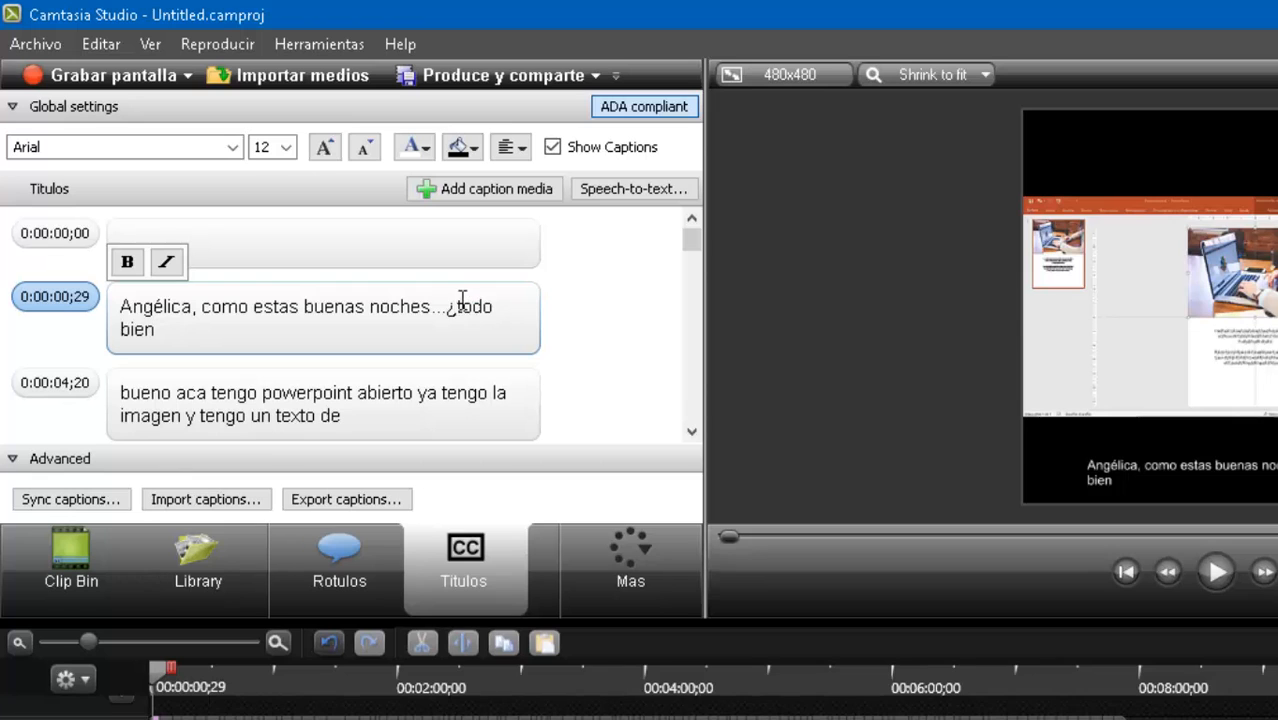
type("?")
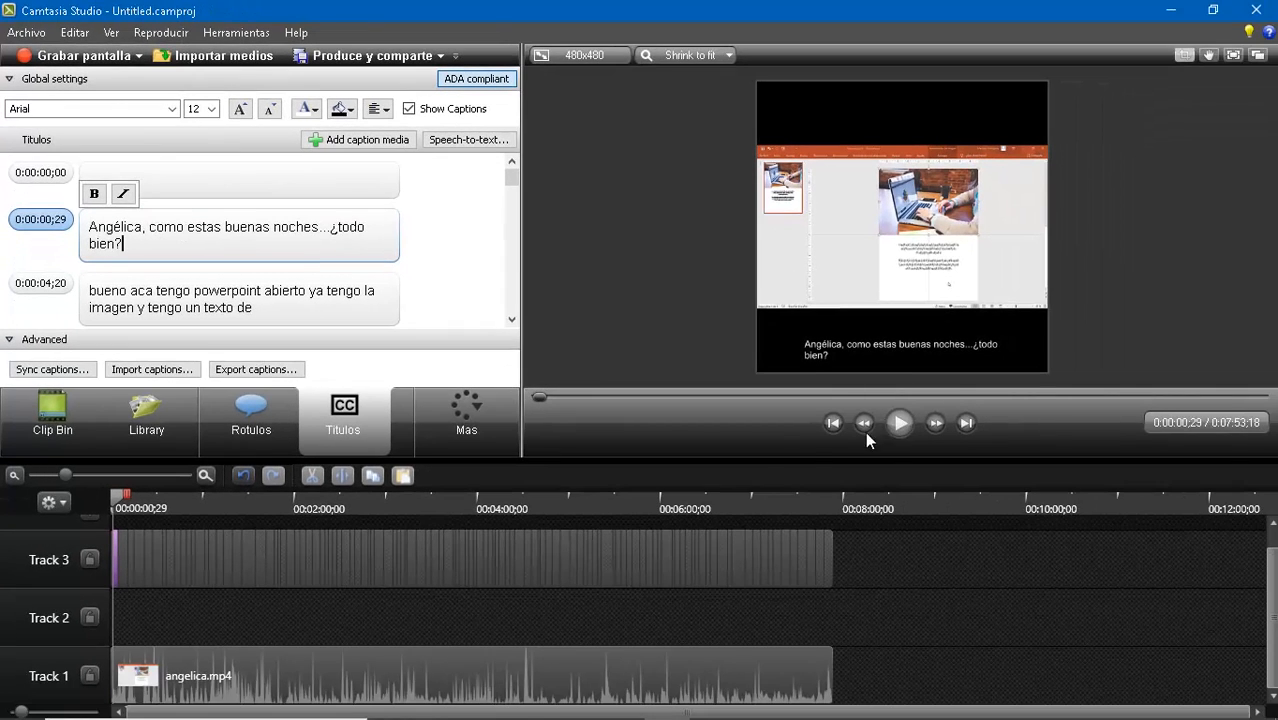
Replay the opening with the corrected caption and review the following captions up to 0:00:18;25
left_click(832, 422)
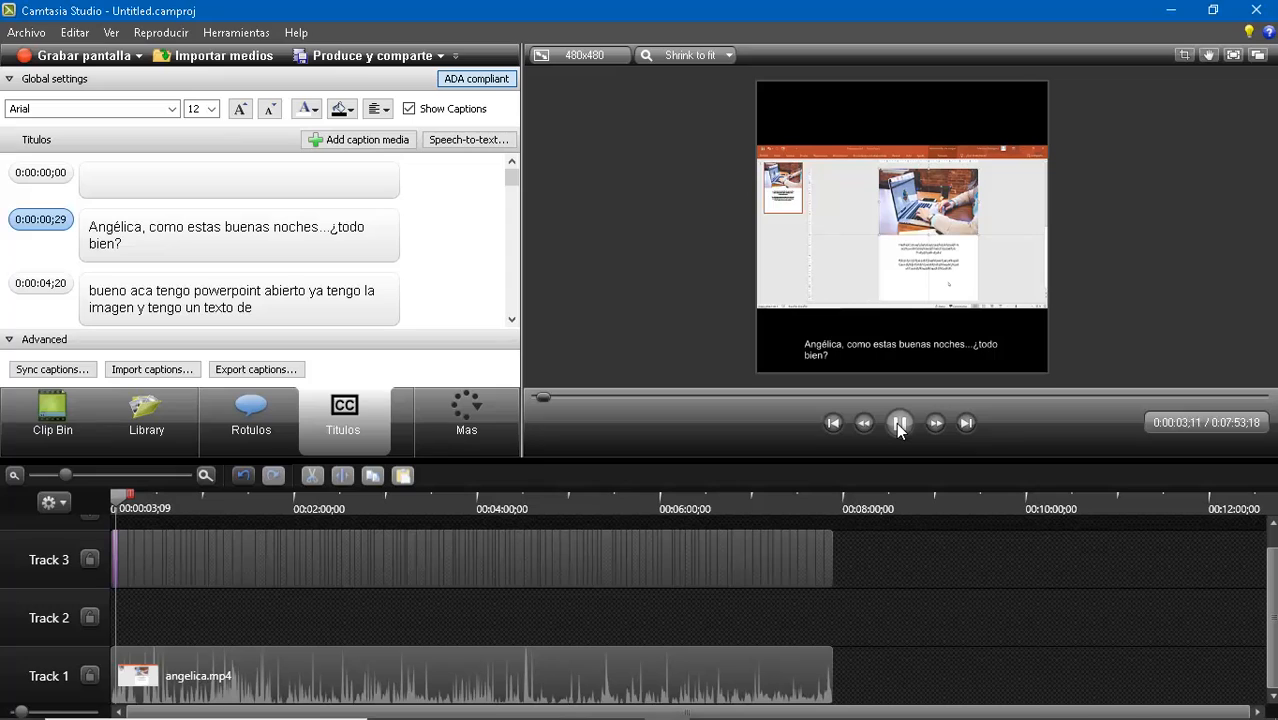
left_click(899, 422)
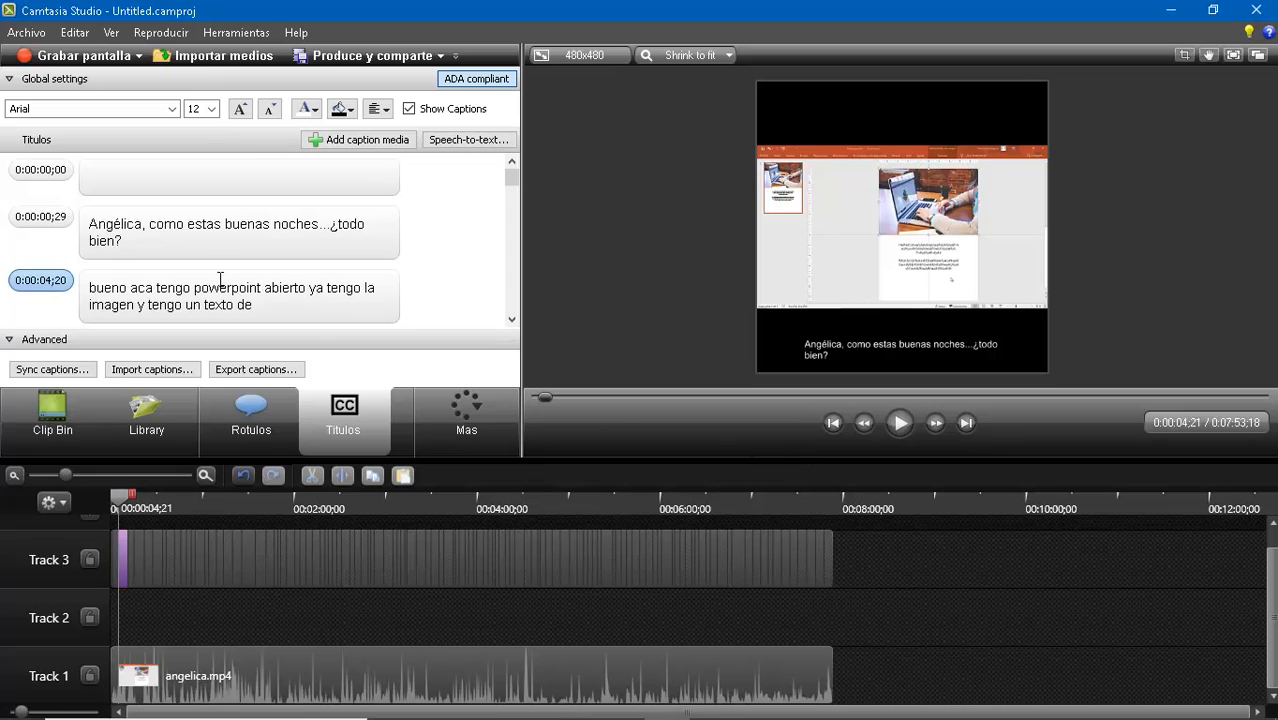
scroll(210, 268, "down", 1)
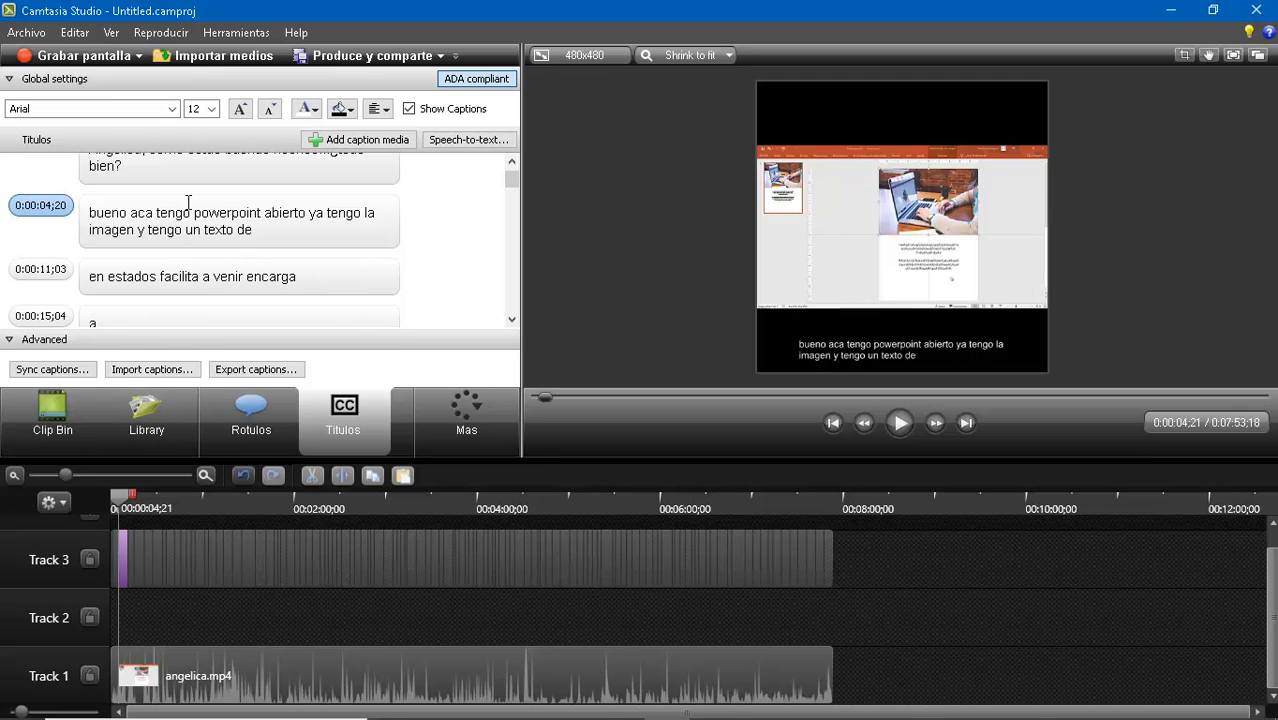
scroll(257, 231, "down", 8)
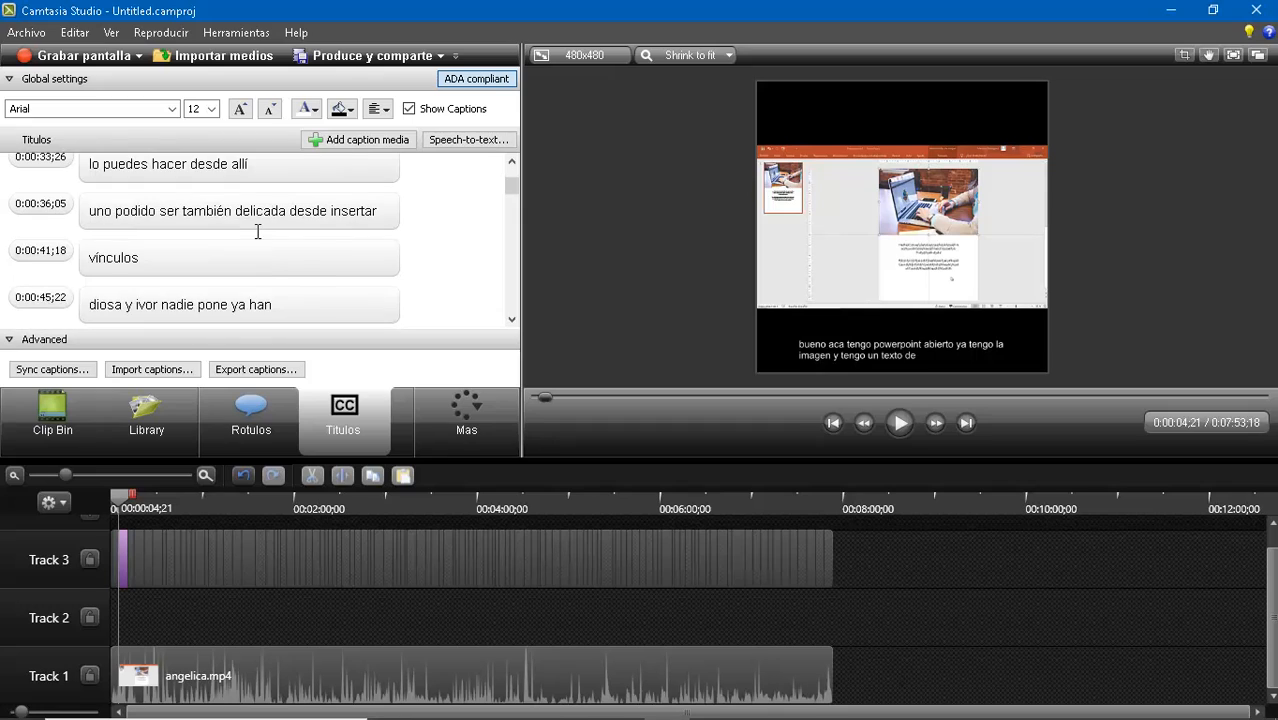
scroll(257, 231, "down", 2)
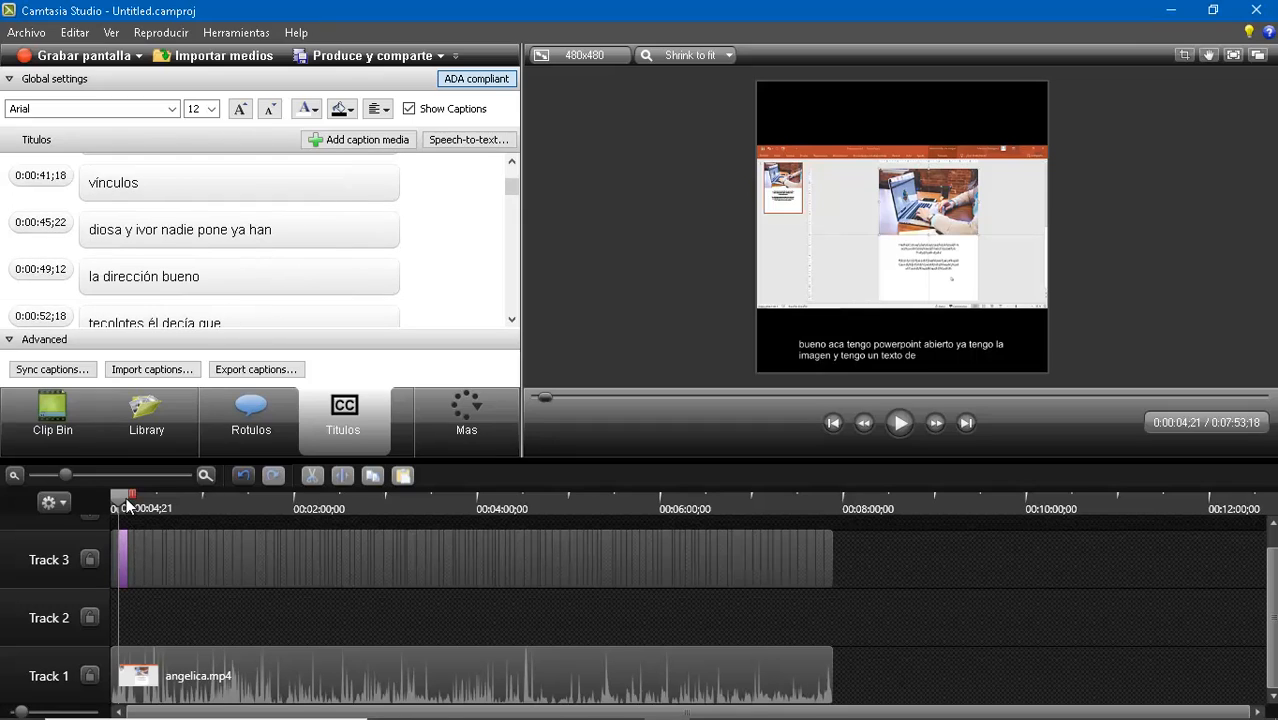
mouse_move(118, 500)
left_mouse_down()
mouse_move(150, 512)
mouse_move(138, 512)
left_mouse_up()
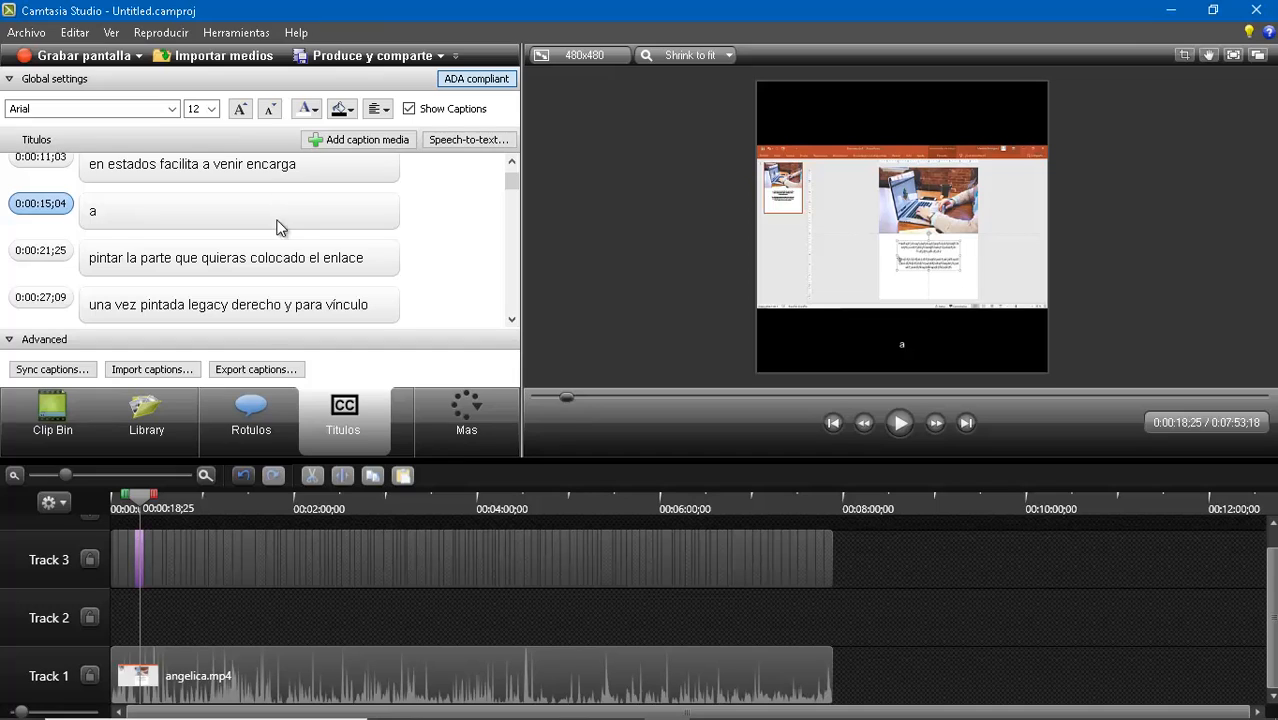
Export the captions to the Escritorio folder as a SubRip (.srt) file named prueba
left_click(266, 371)
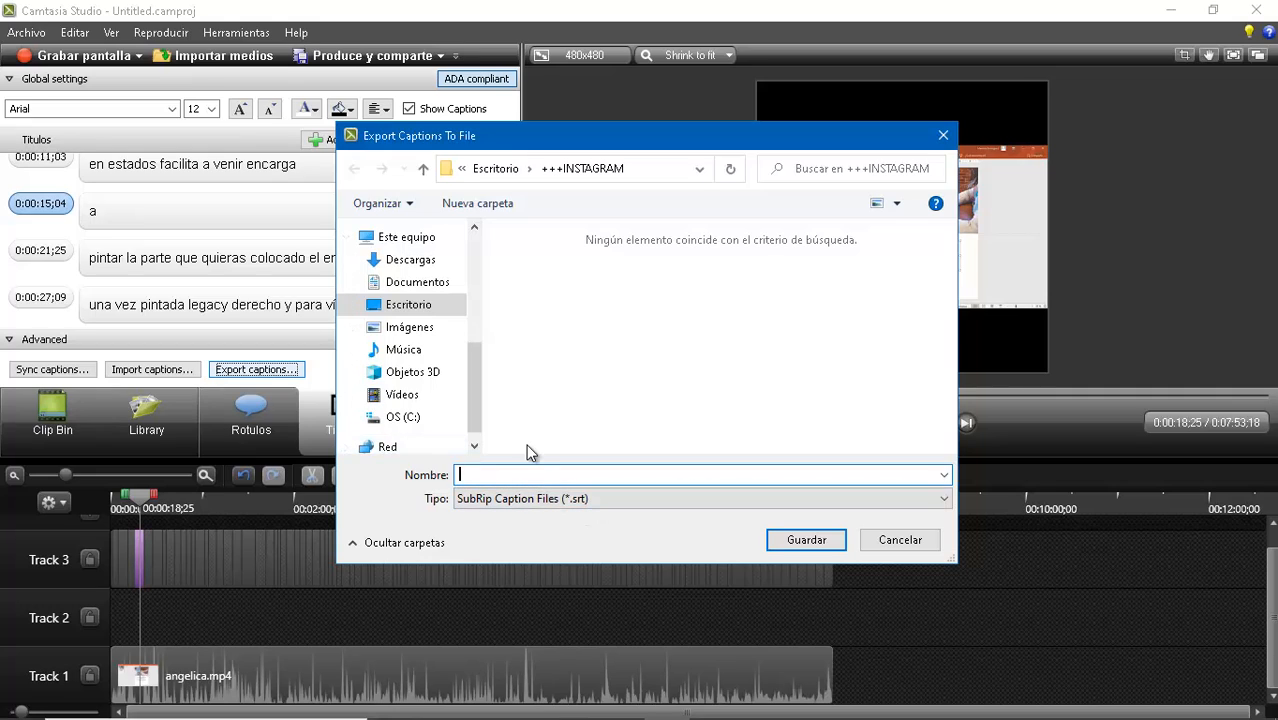
left_click(495, 168)
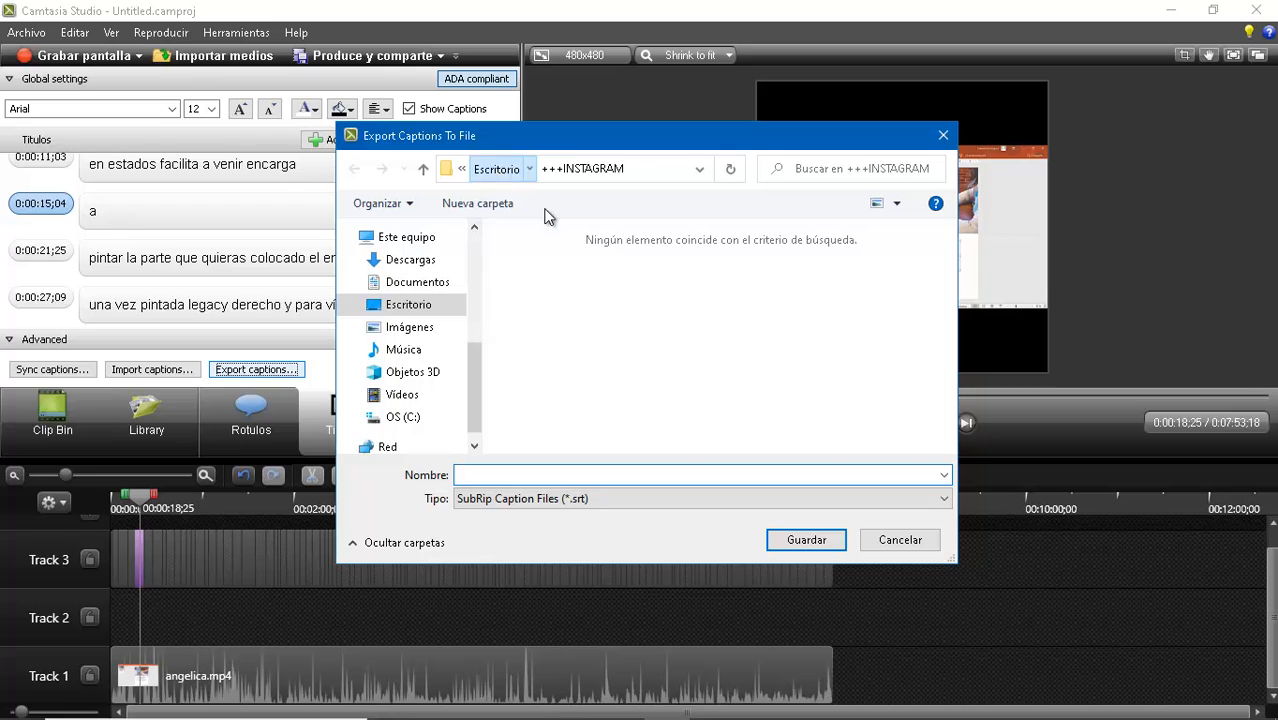
type("prueba")
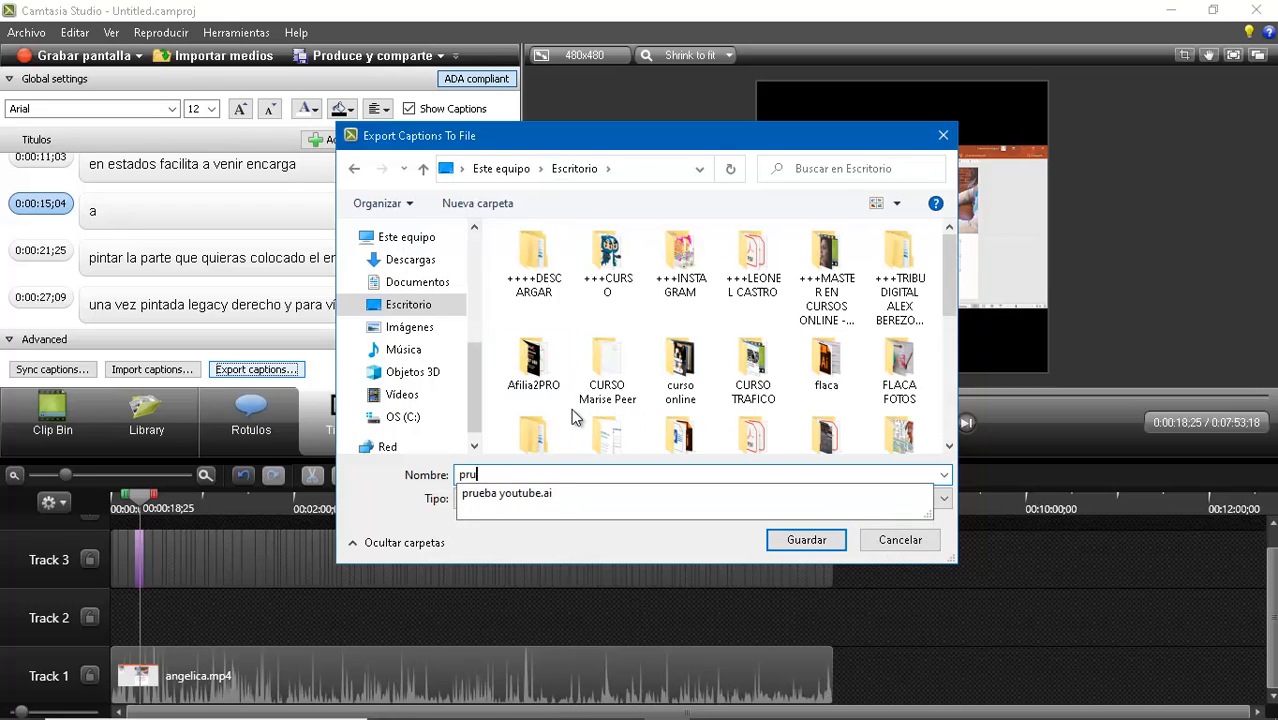
left_click(674, 545)
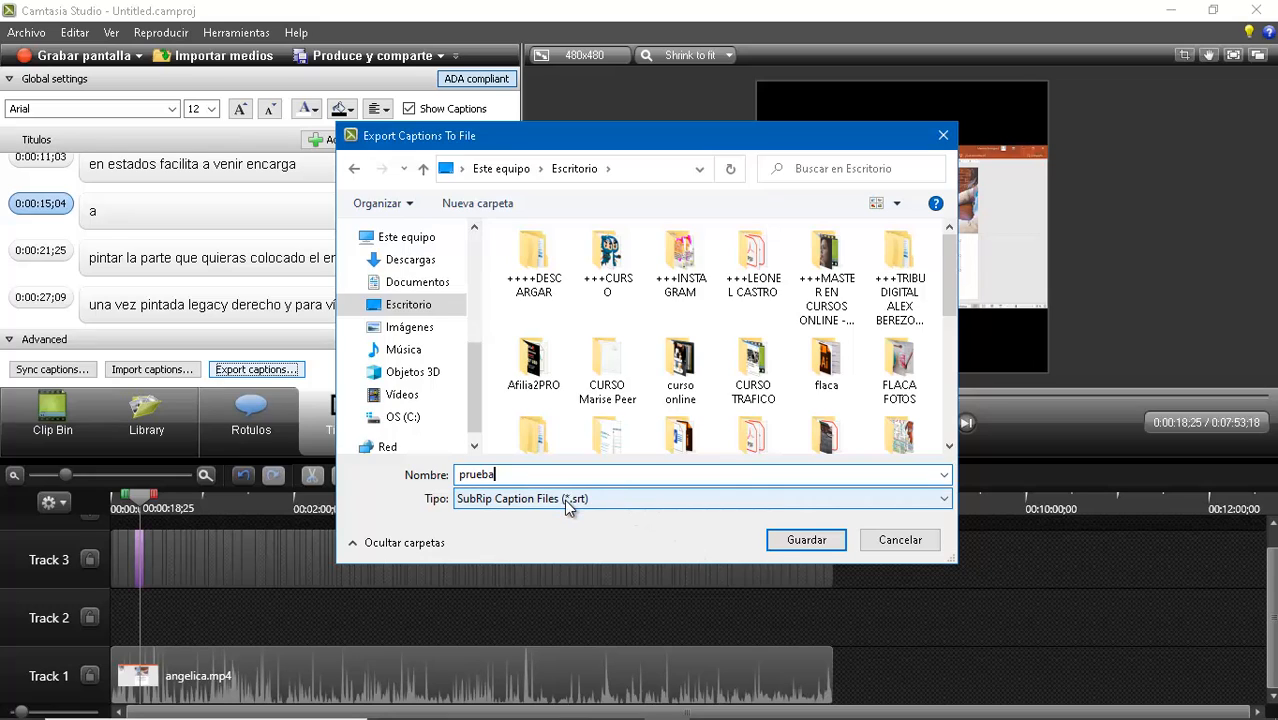
left_click(812, 543)
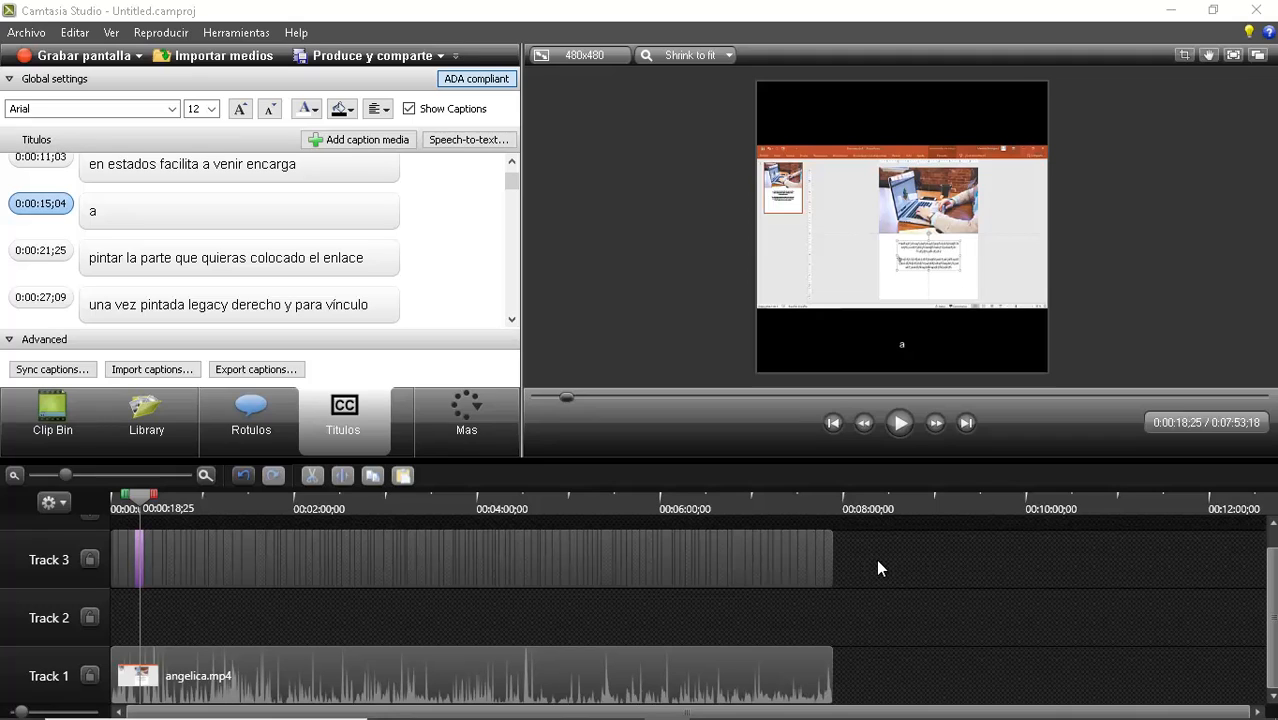
Delete all the generated captions from Track 3
left_click(525, 564)
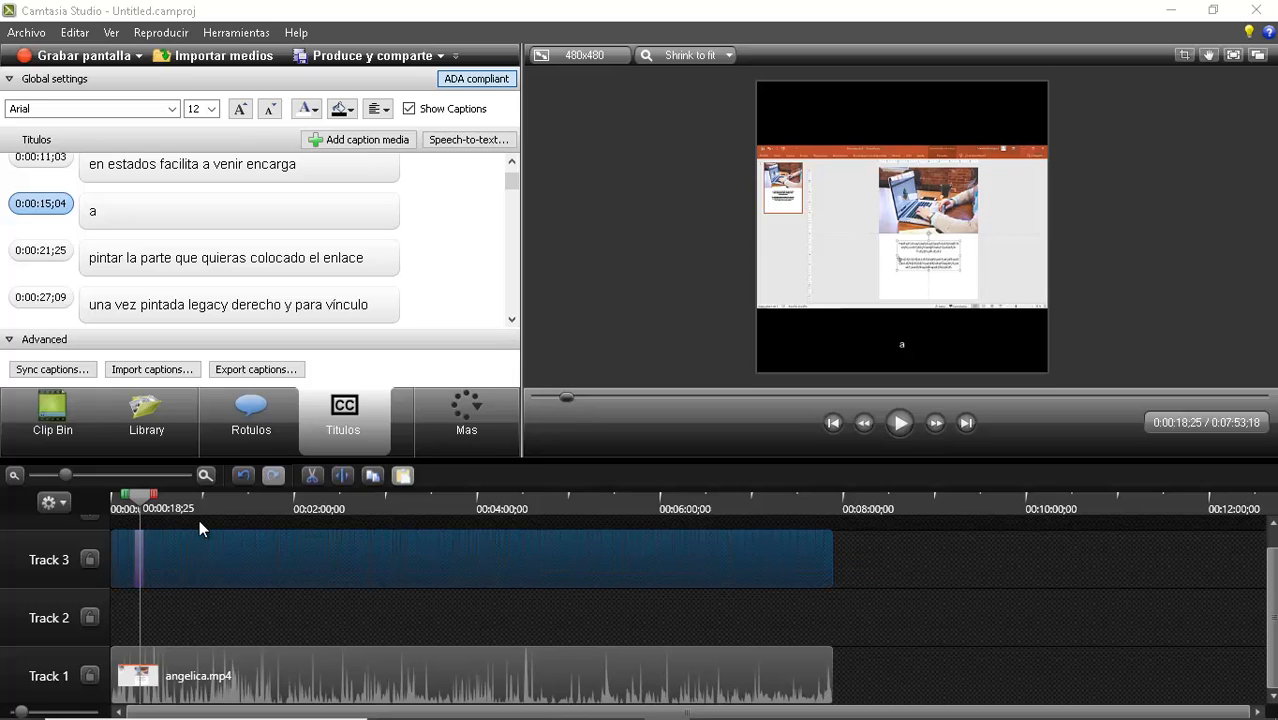
key("Delete")
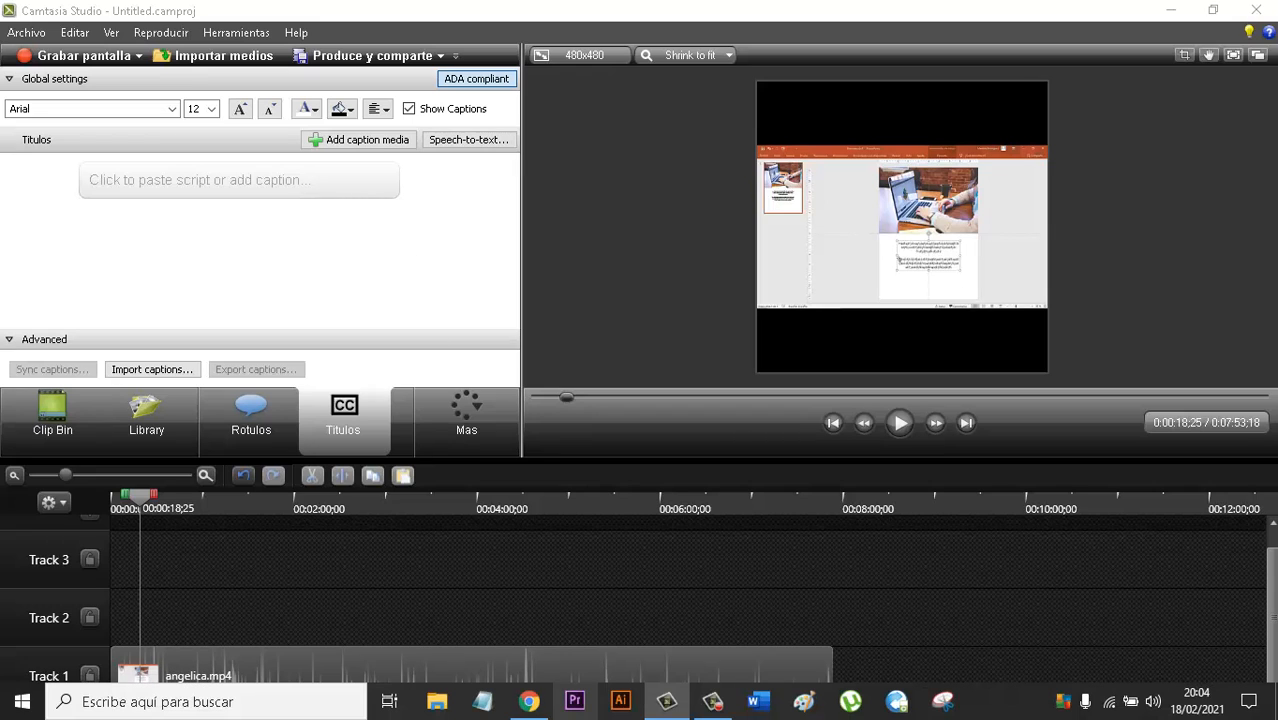
Switch to YouTube Studio in Chrome and open the subtitles page of the 7:54 hipervínculos video
left_click(537, 706)
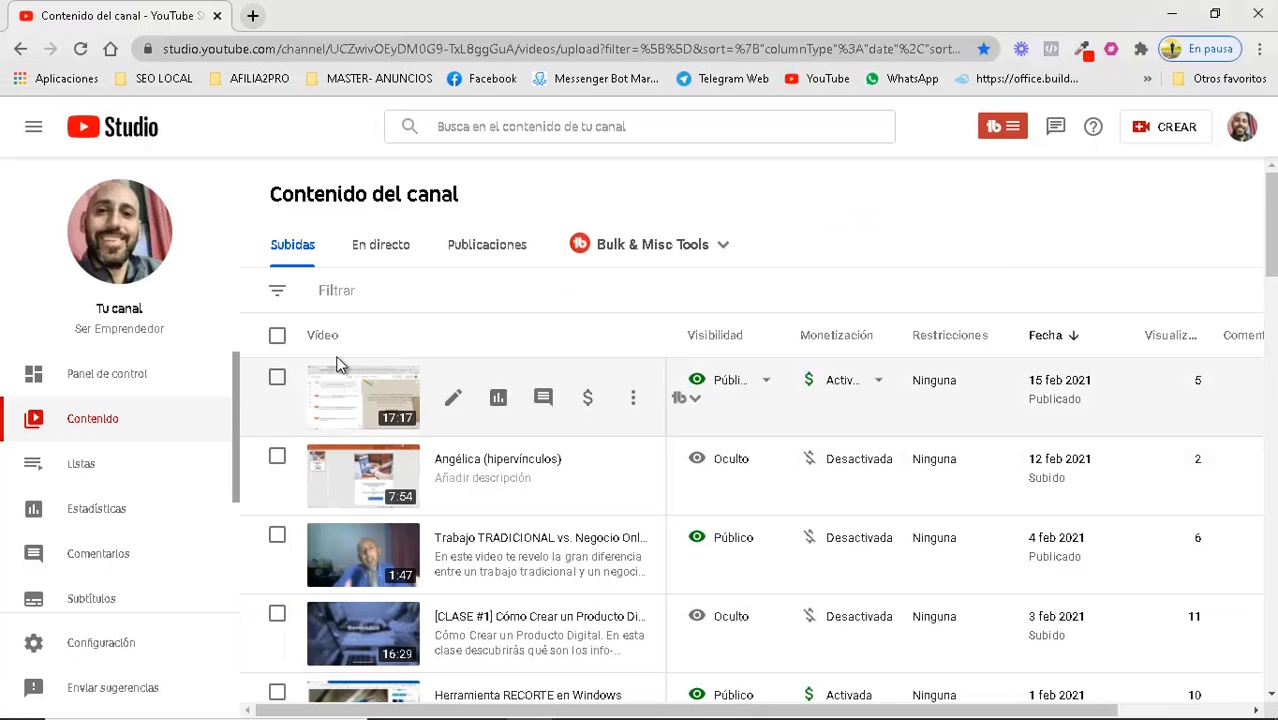
mouse_move(357, 491)
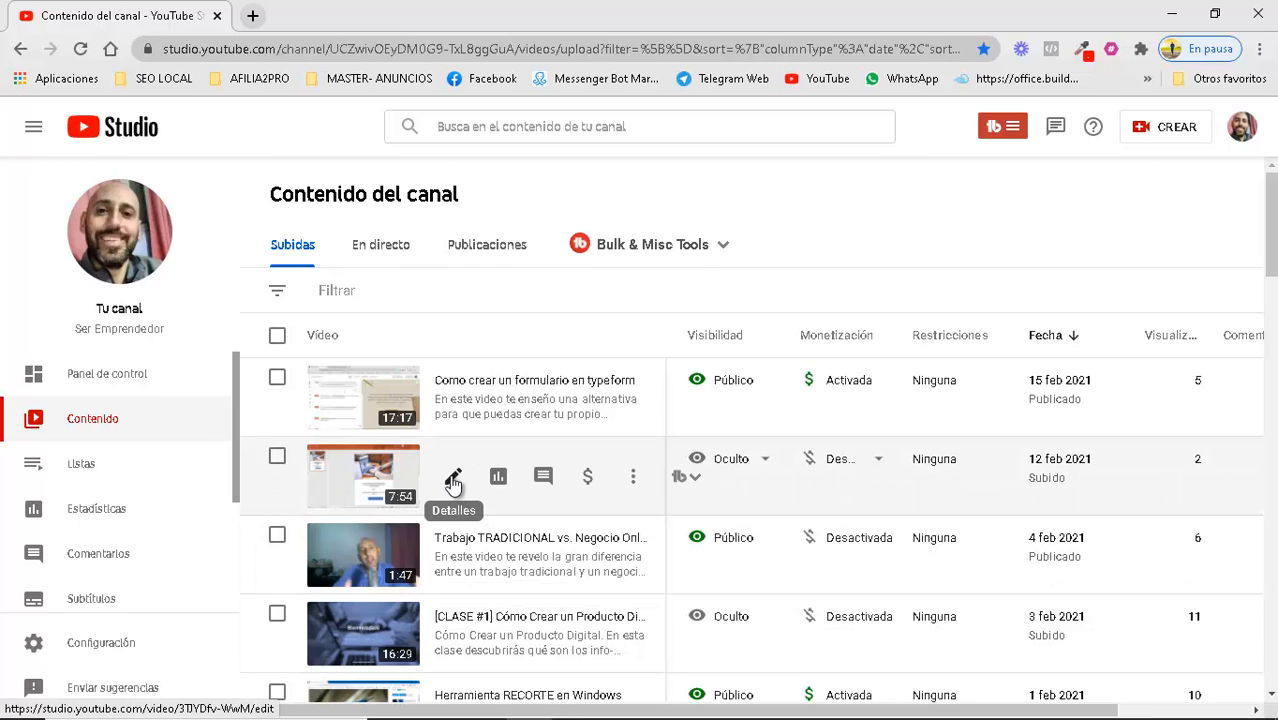
left_click(453, 481)
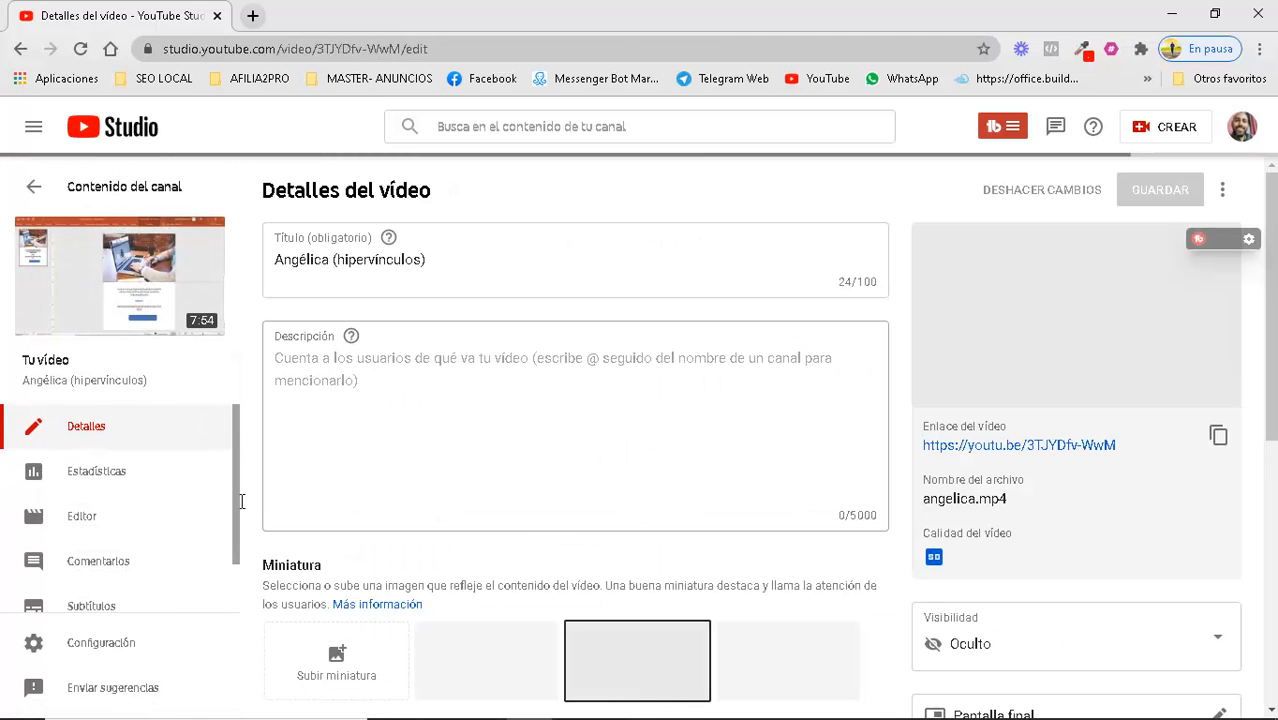
scroll(110, 560, "down", 1)
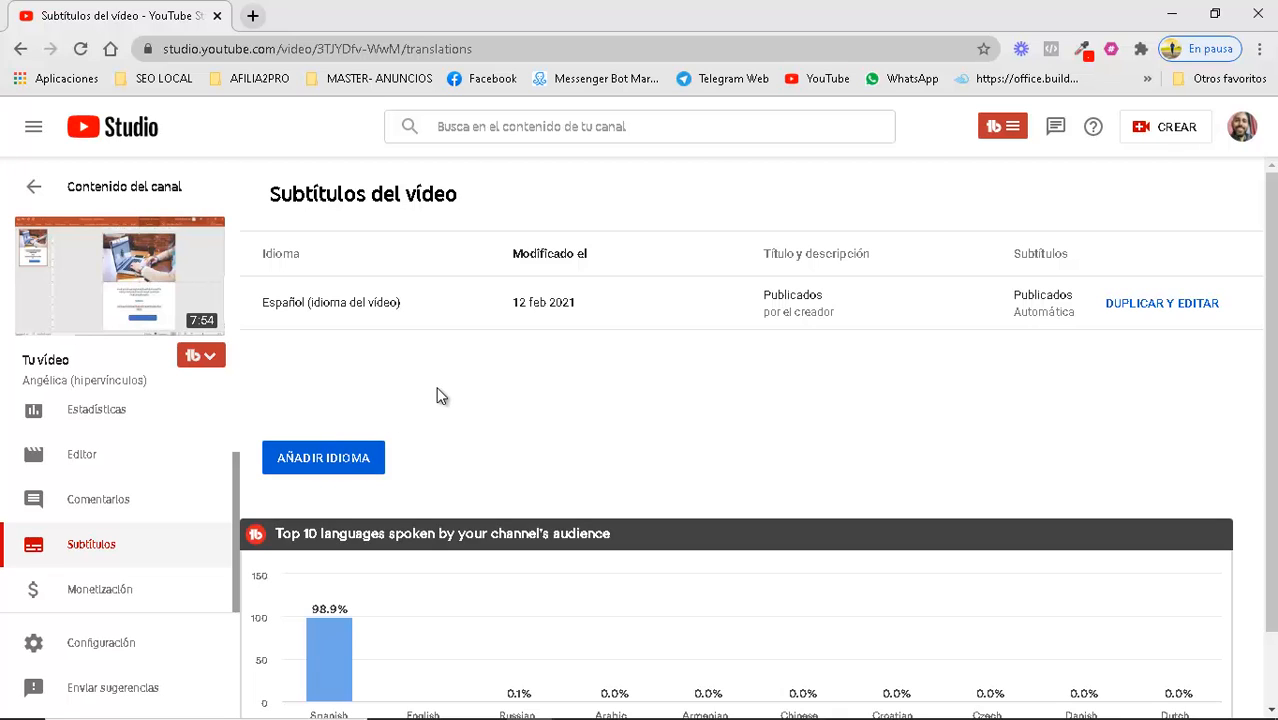
Add Español (Latinoamérica) as a subtitle language for the video and open the subtitle editor for it
scroll(440, 396, "down", 3)
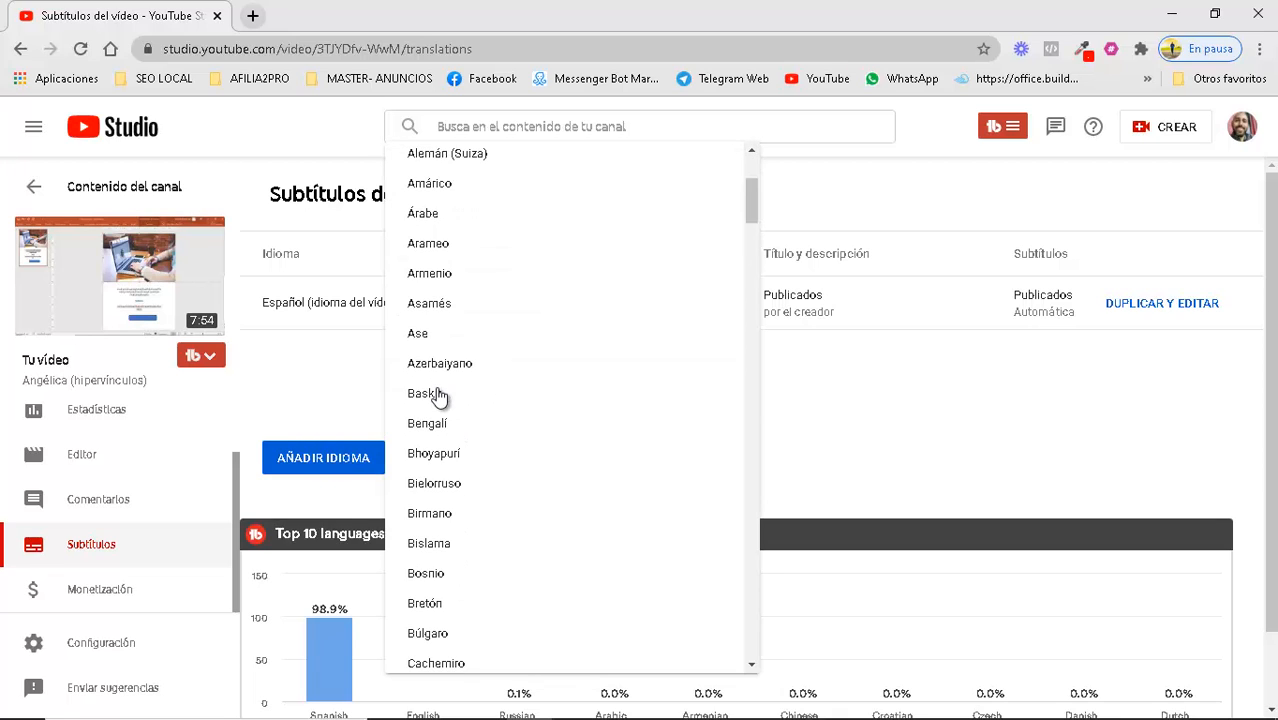
scroll(440, 396, "down", 15)
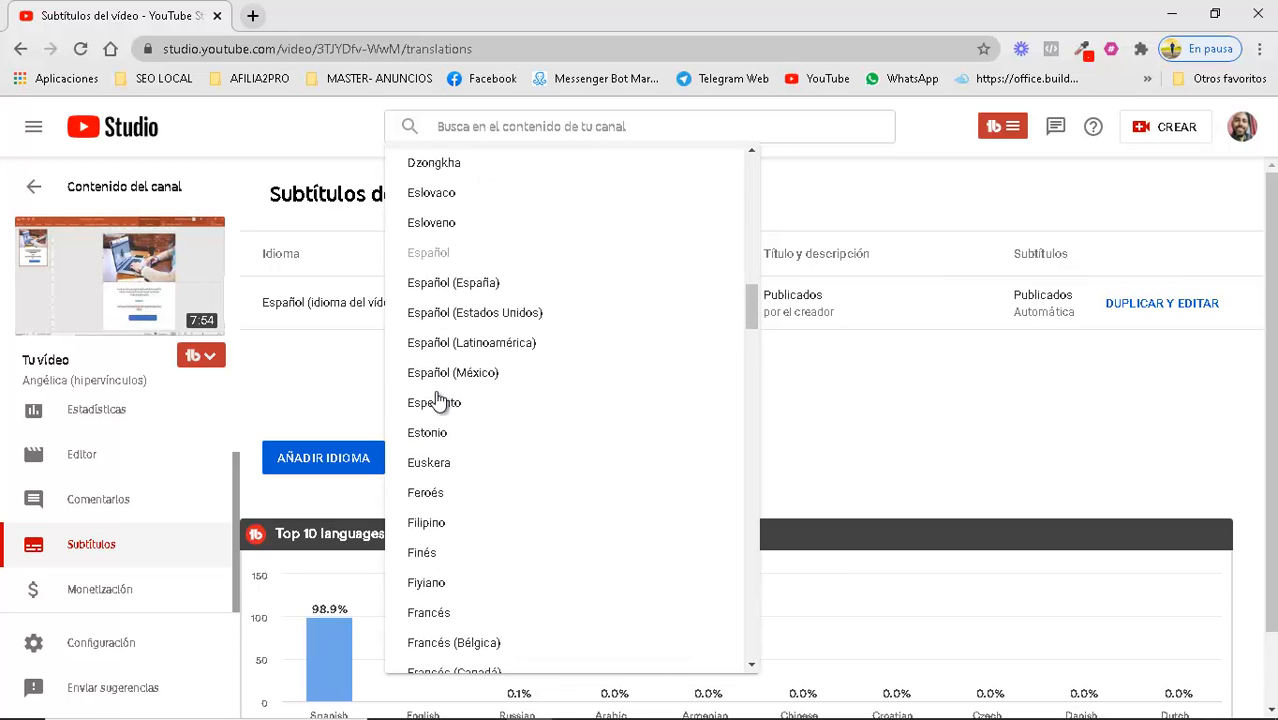
scroll(440, 398, "down", 1)
scroll(457, 366, "up", 3)
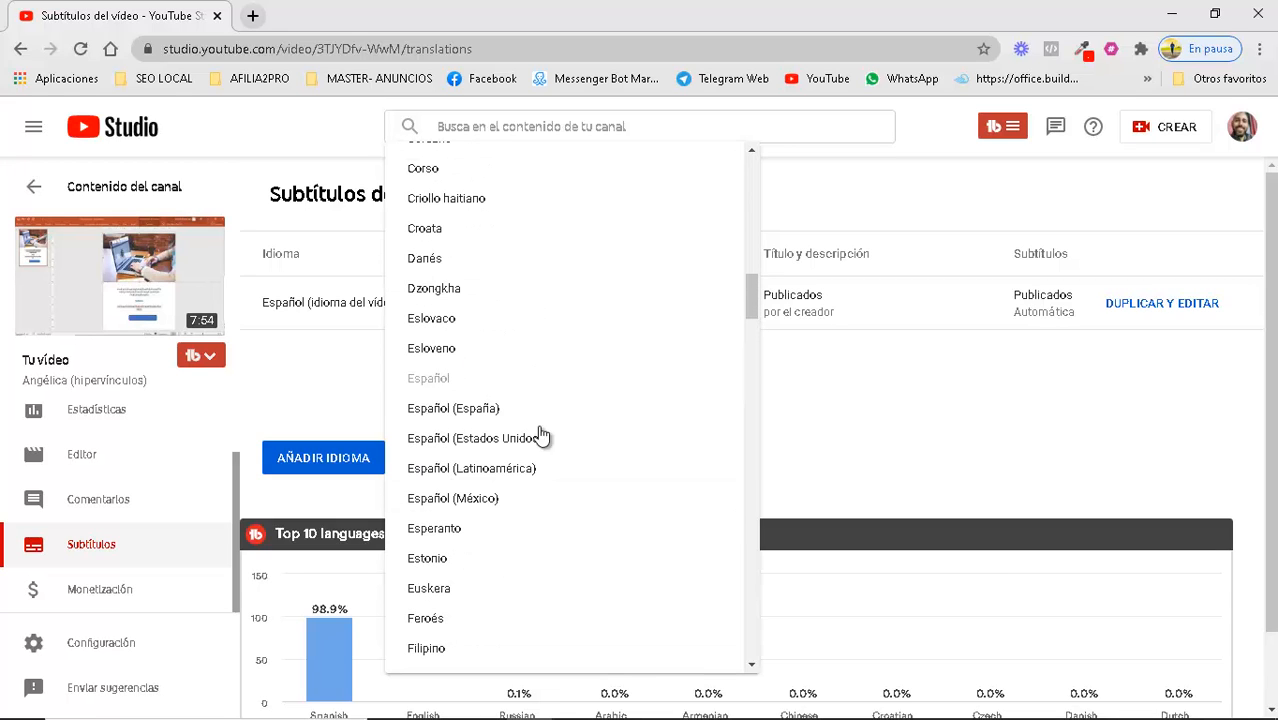
left_click(525, 470)
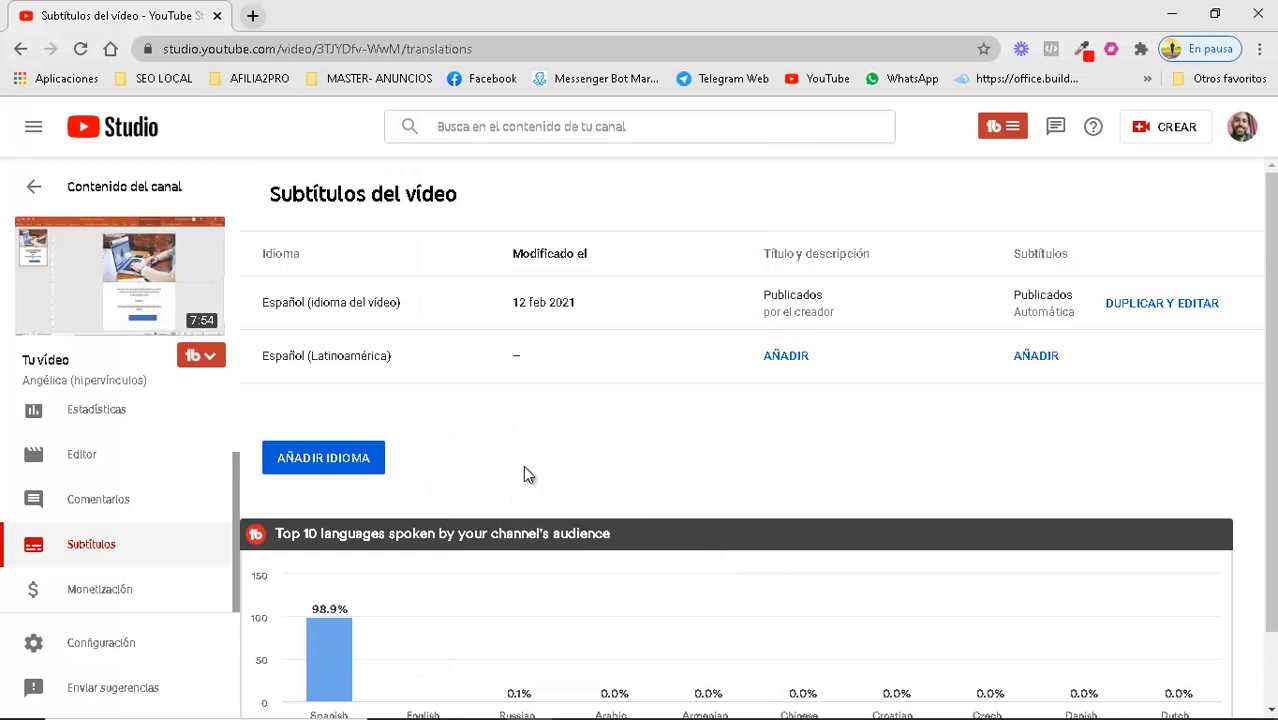
left_click(1030, 359)
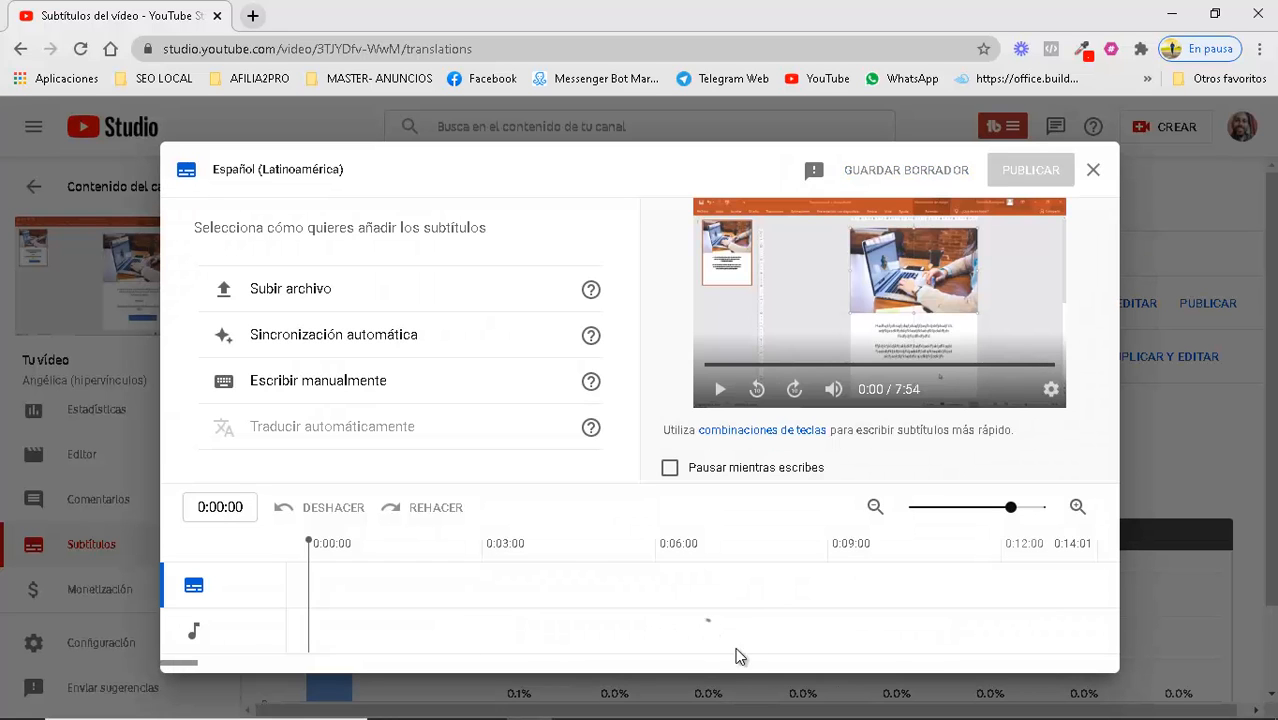
Examine the timestamps and text of the exported prueba captions in Word and return to the YouTube subtitle editor
mouse_move(716, 708)
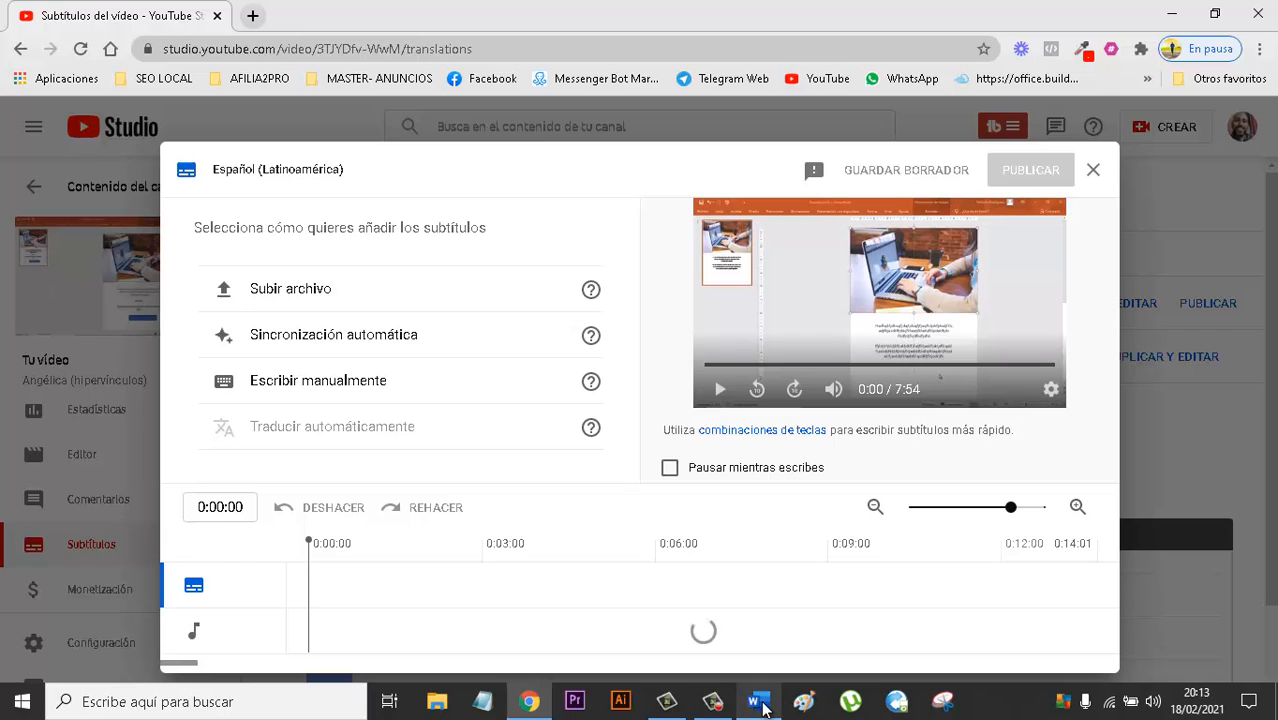
left_click(764, 708)
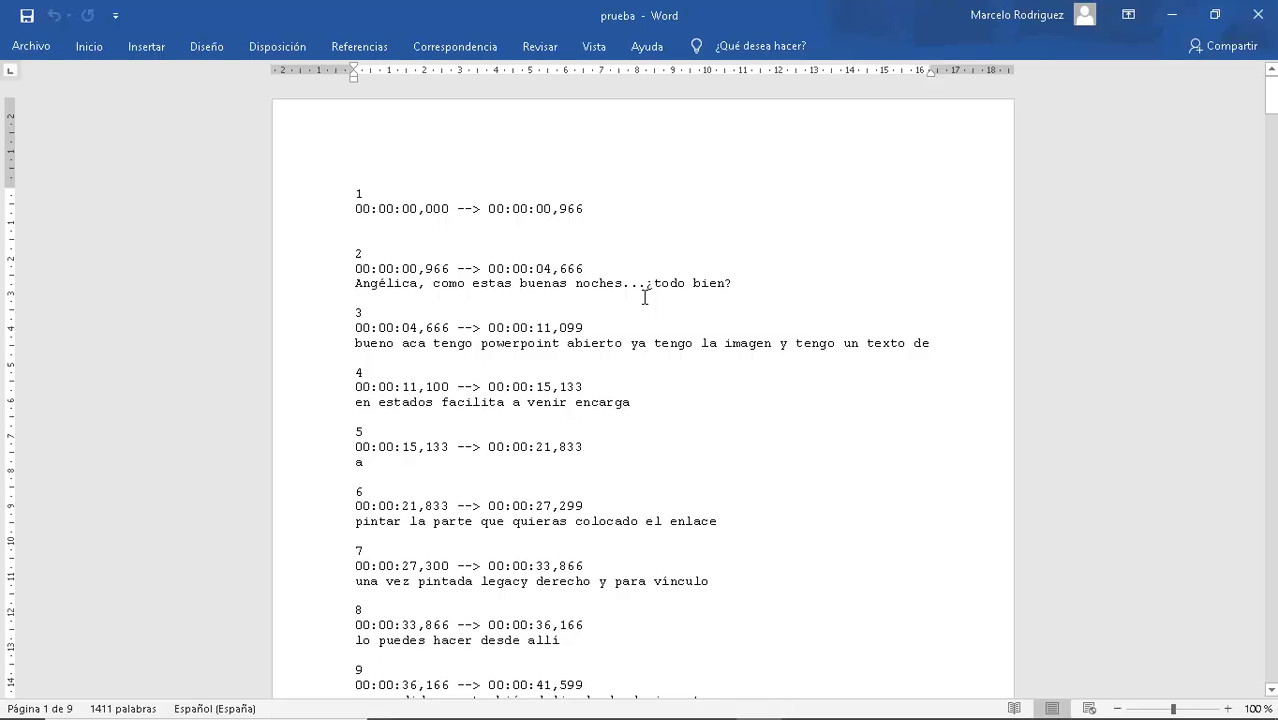
left_click(1176, 20)
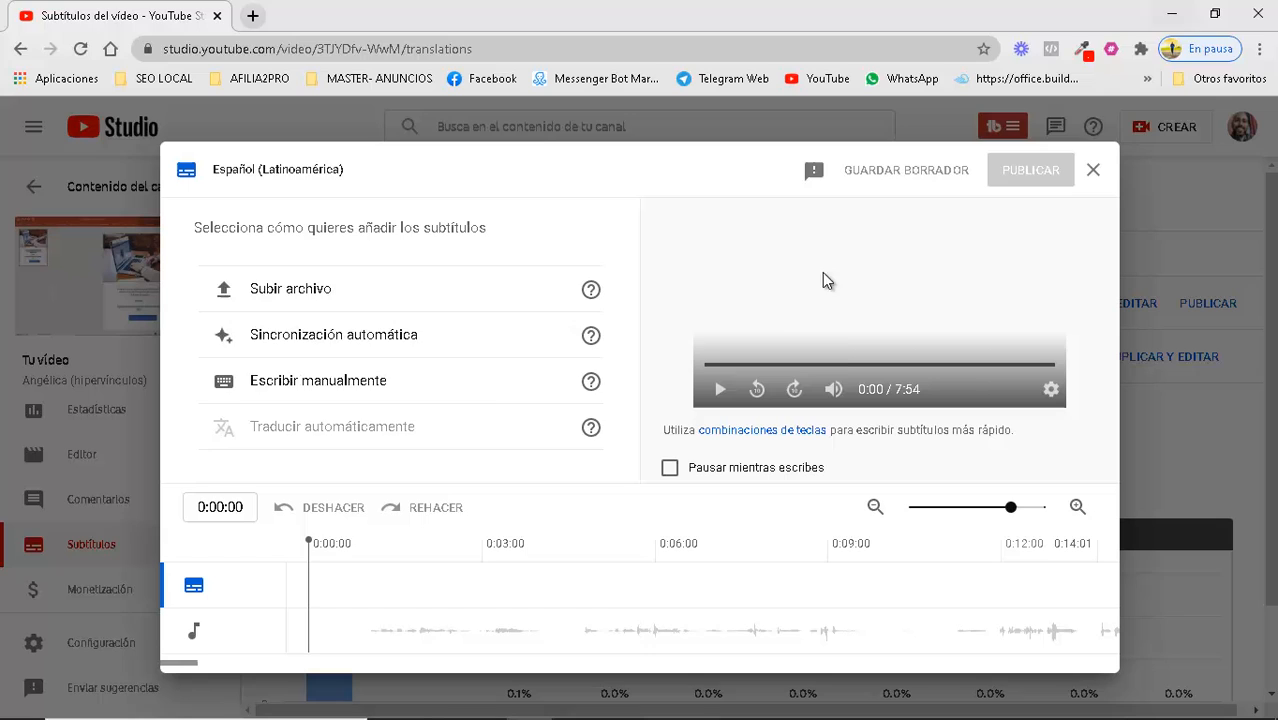
Upload the prueba file from Escritorio as the Español (Latinoamérica) subtitles, using the file type with timings
left_click(281, 291)
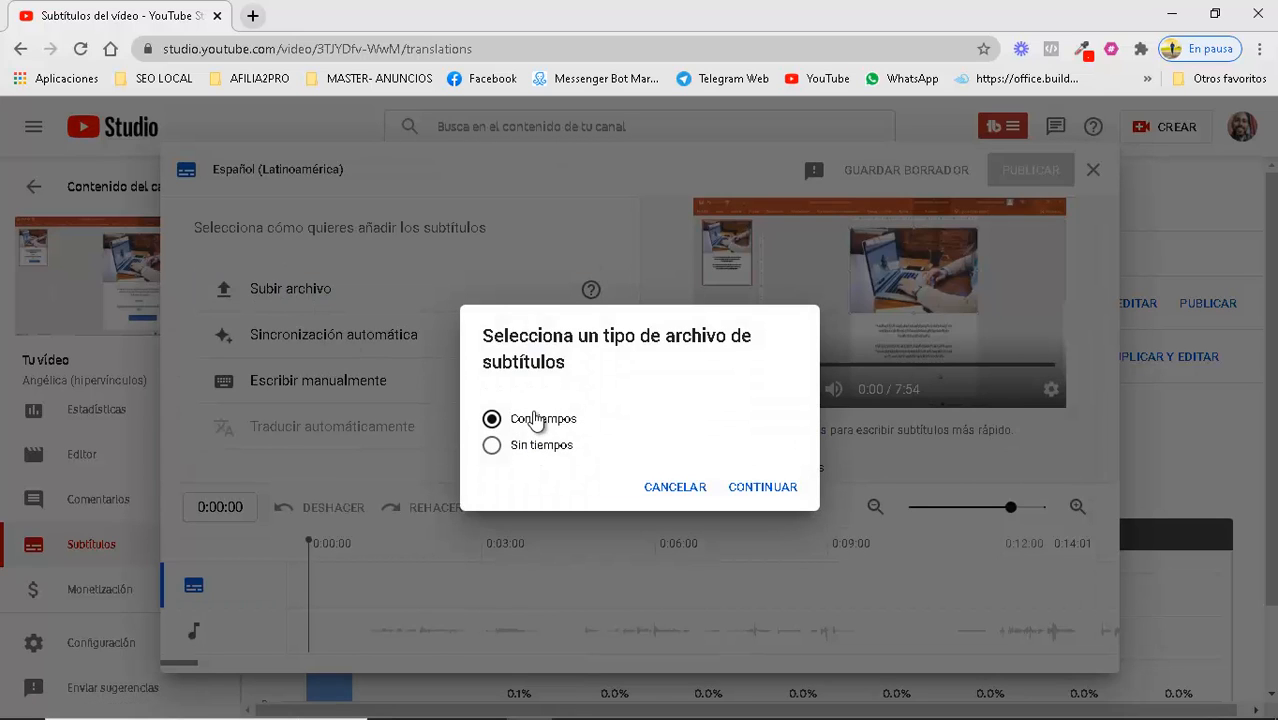
left_click(779, 488)
left_click(777, 467)
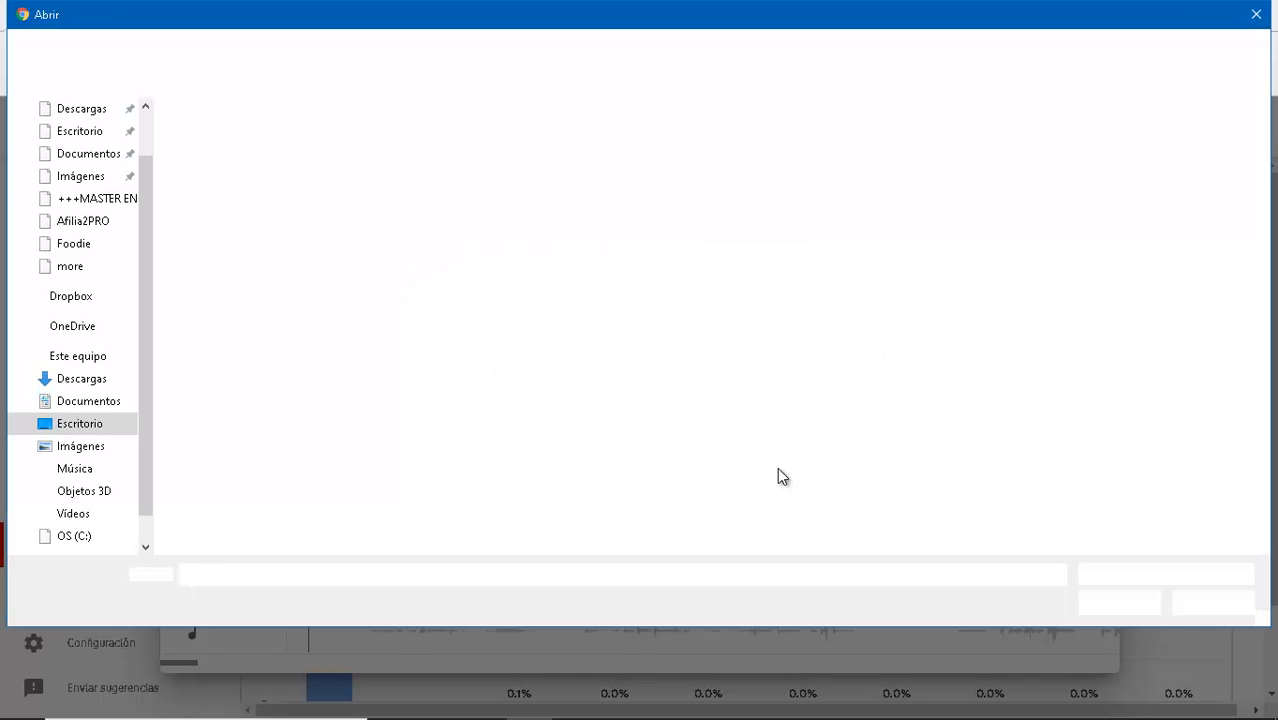
left_click(203, 425)
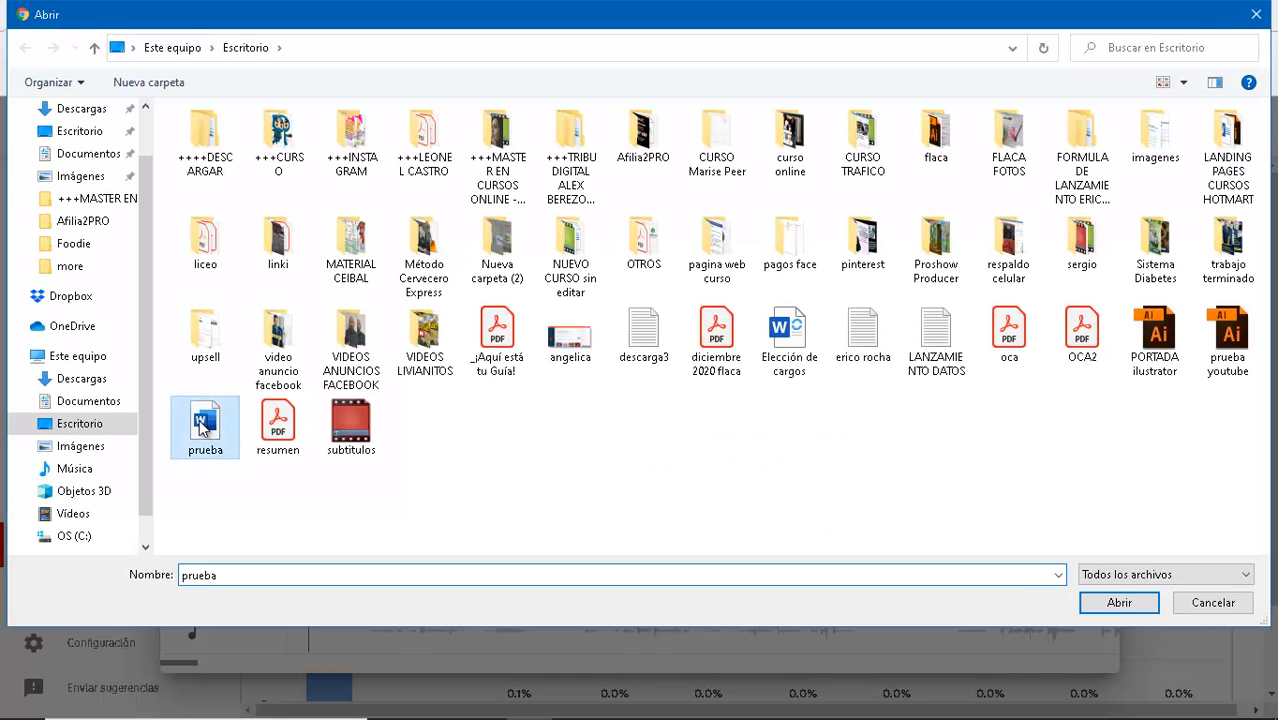
left_click(1132, 603)
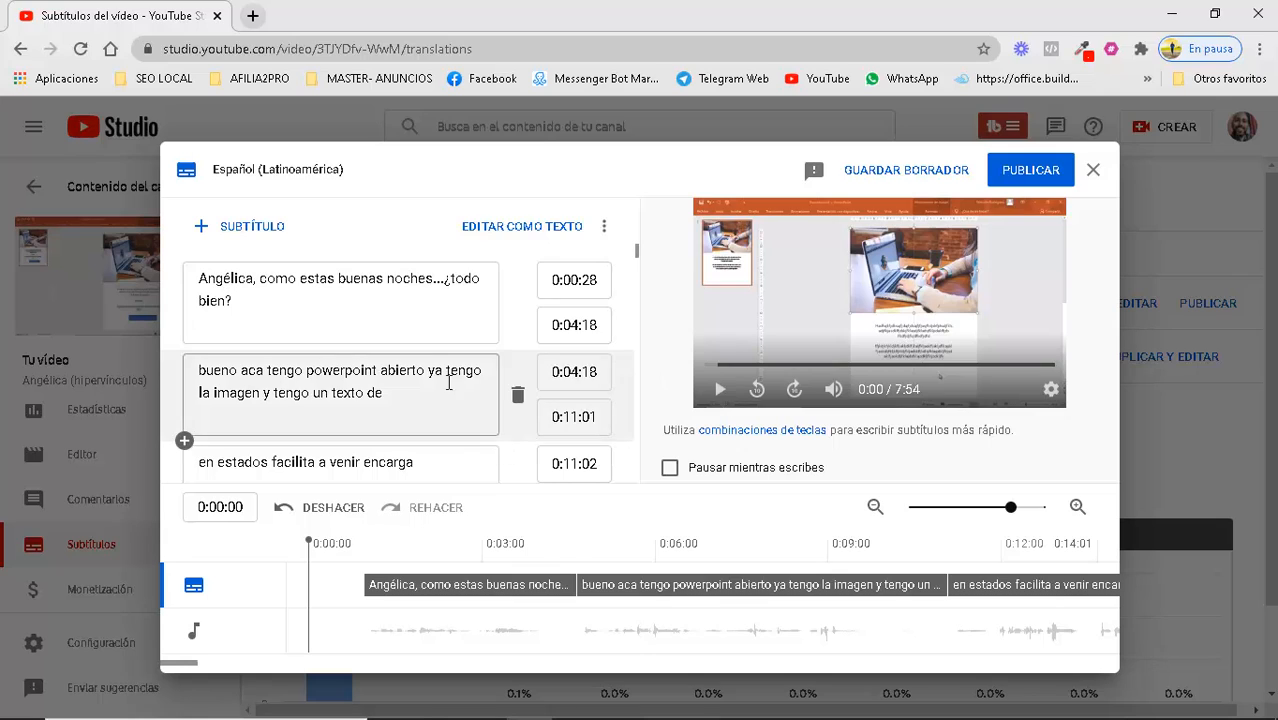
Preview the first four seconds of video with the uploaded subtitles and publish them for Español (Latinoamérica)
scroll(430, 360, "down", 2)
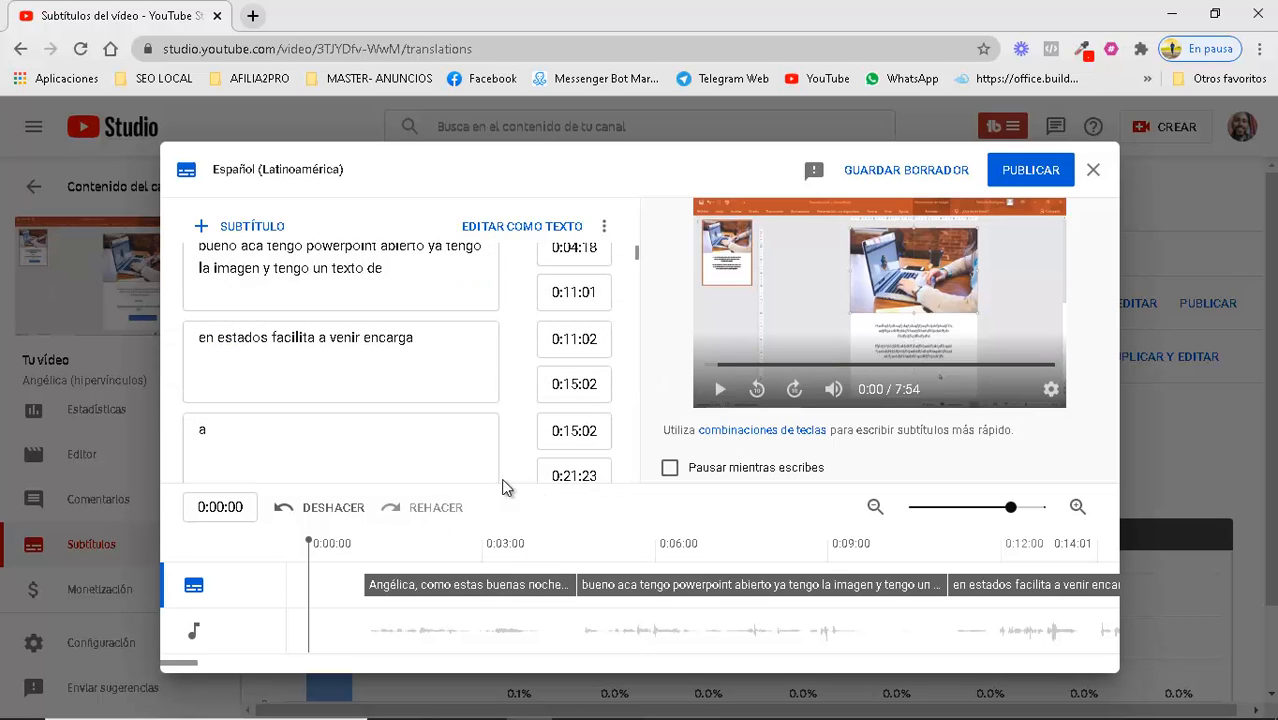
left_click(721, 393)
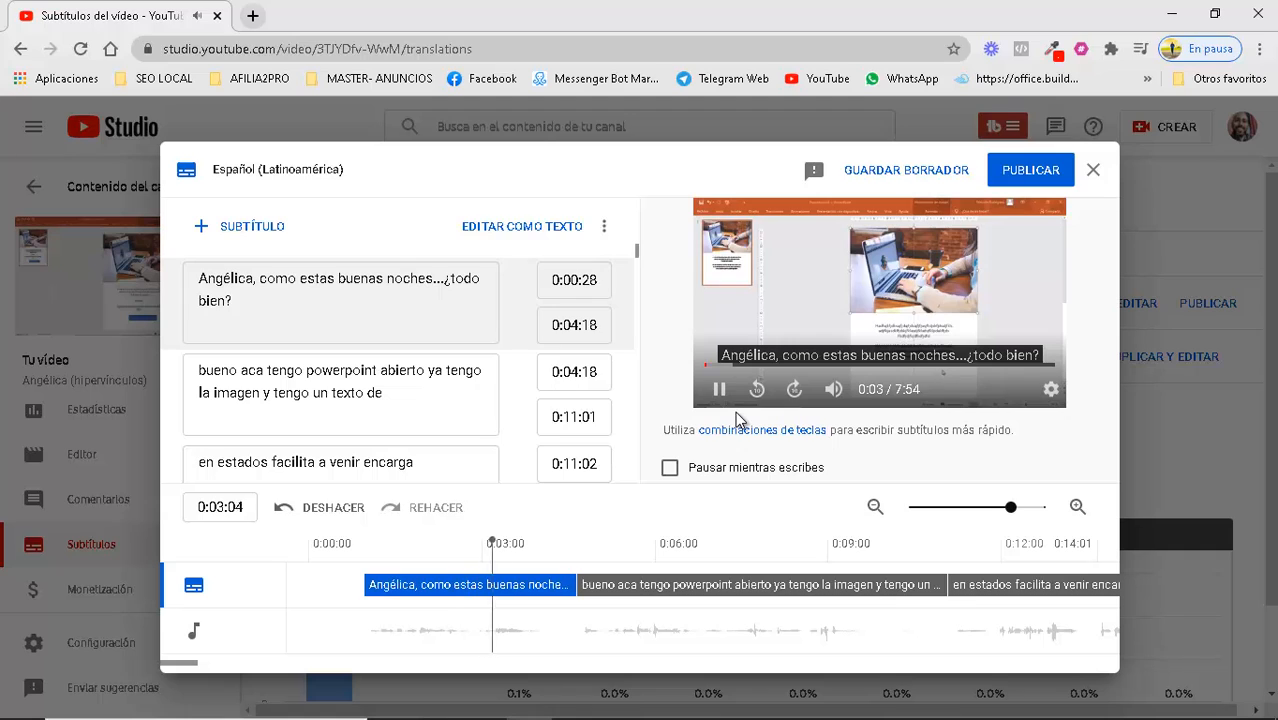
left_click(724, 392)
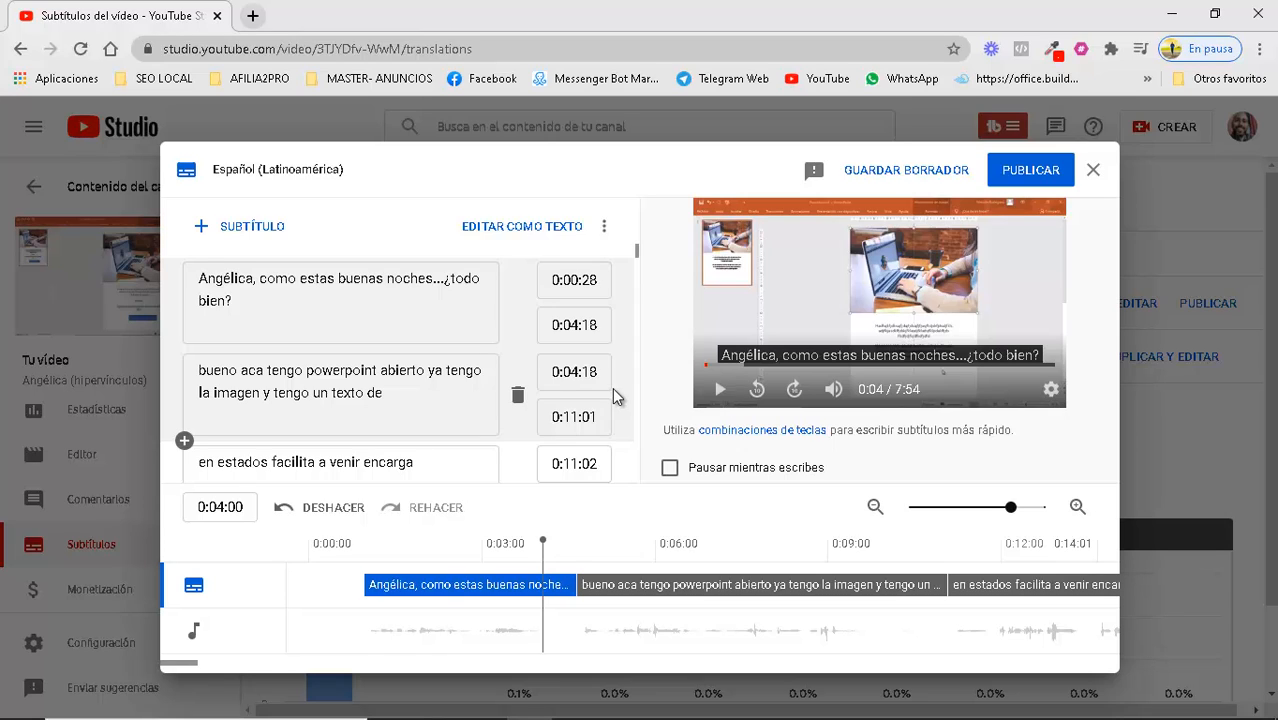
left_click(1040, 171)
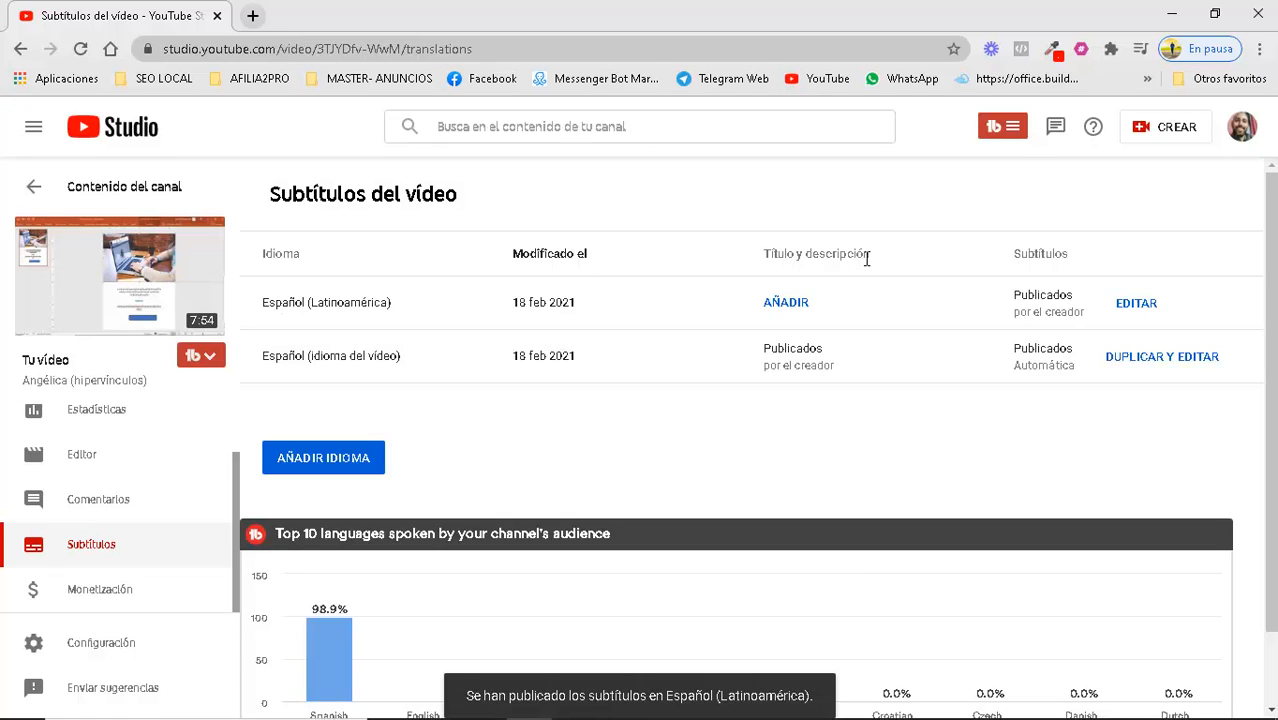
Add Inglés (Estados Unidos) as a subtitle language and fill its subtitles with an automatic translation
left_click(345, 449)
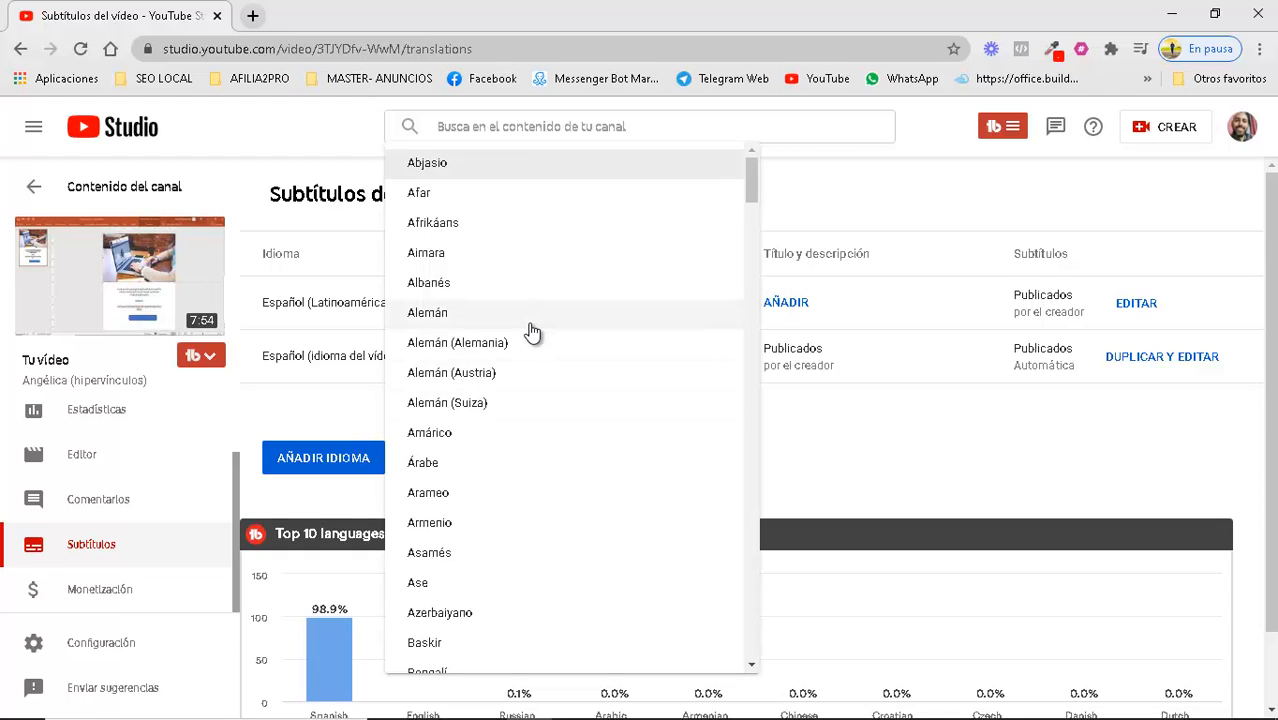
scroll(532, 332, "down", 5)
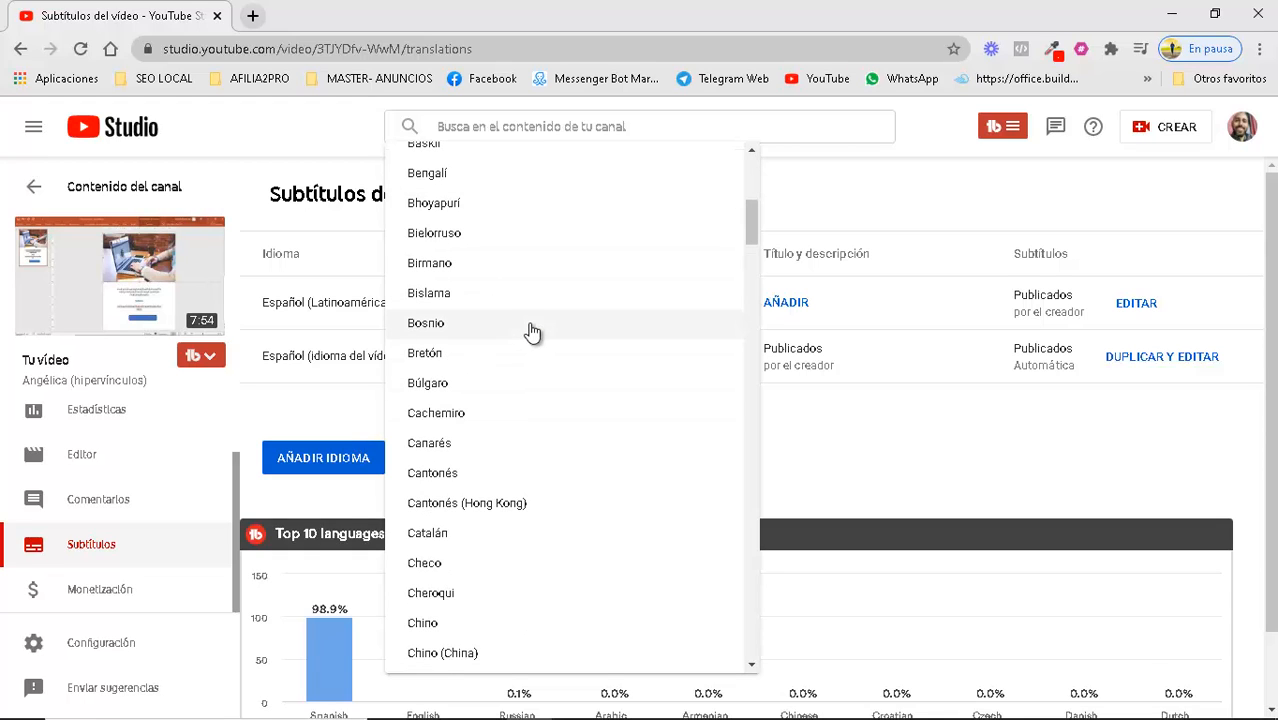
scroll(532, 332, "down", 6)
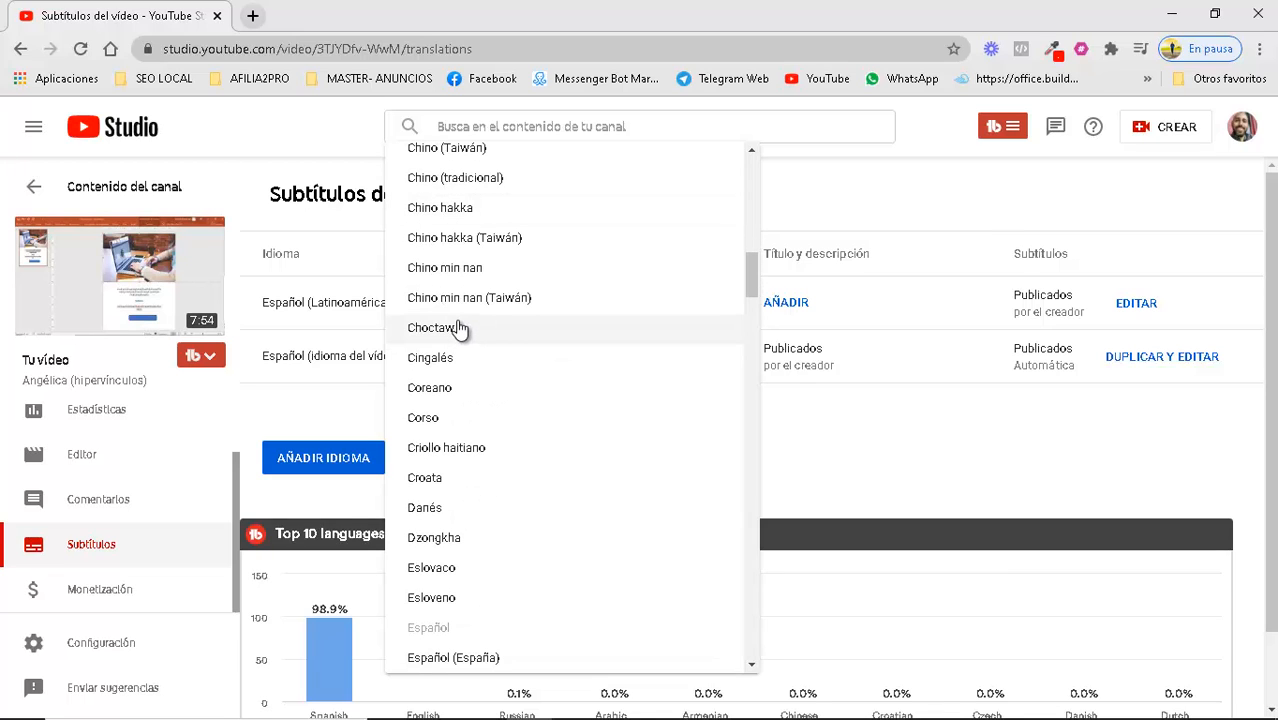
scroll(458, 398, "down", 4)
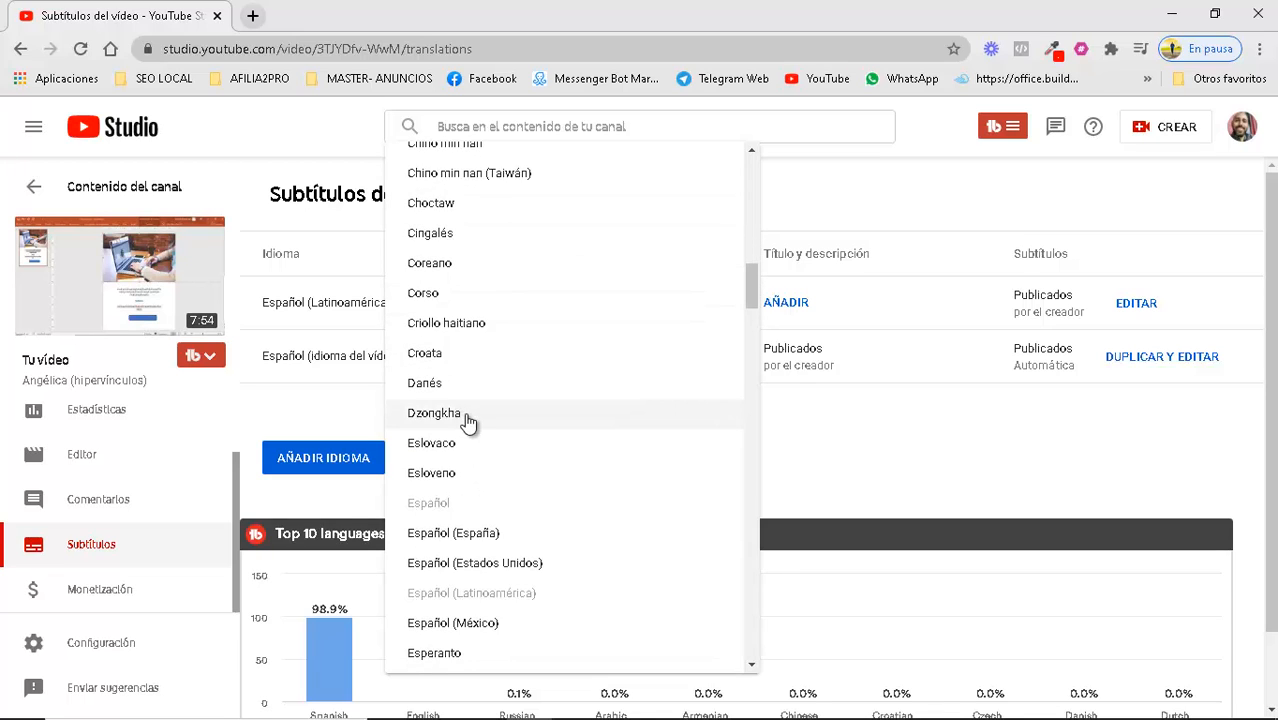
scroll(476, 404, "down", 2)
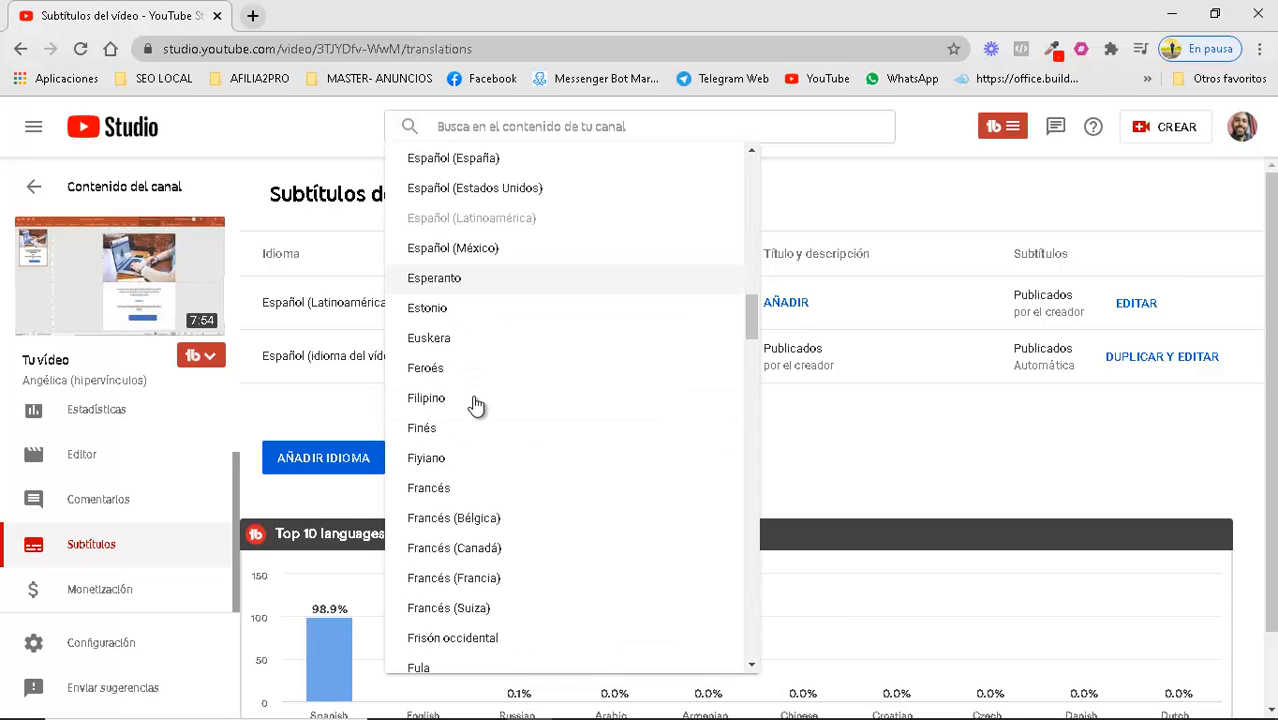
scroll(476, 404, "down", 4)
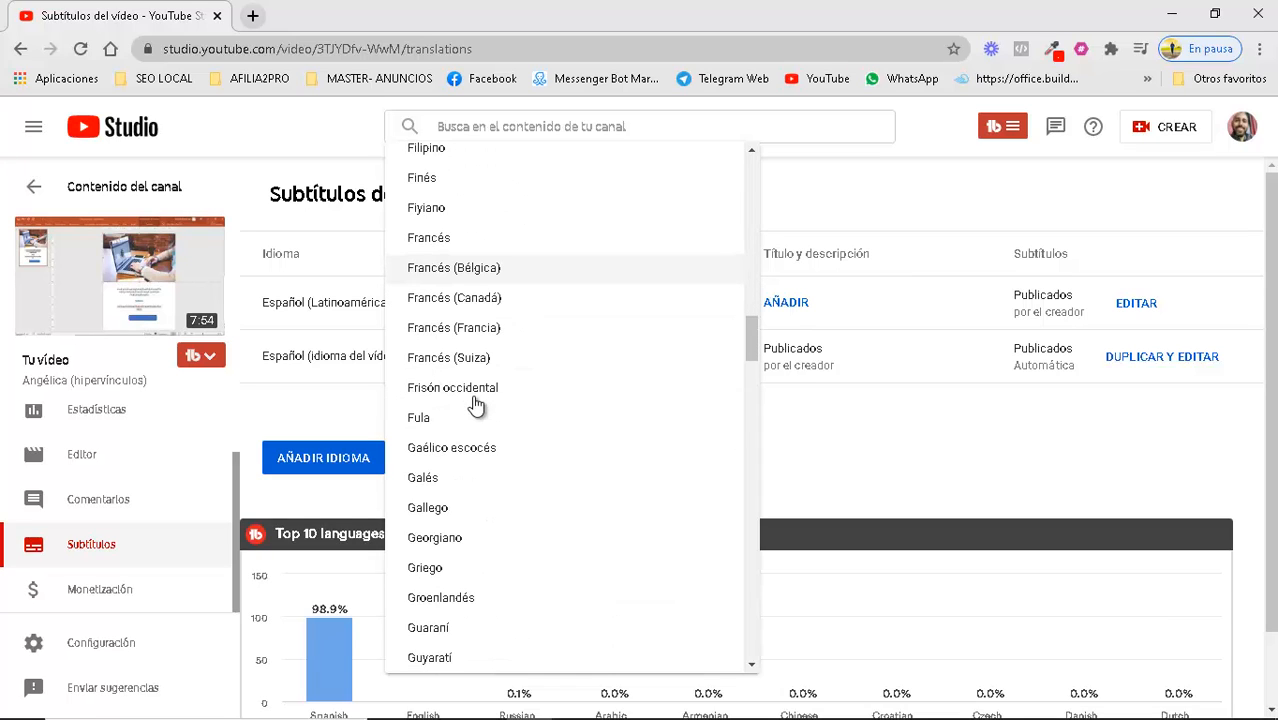
scroll(476, 404, "up", 2)
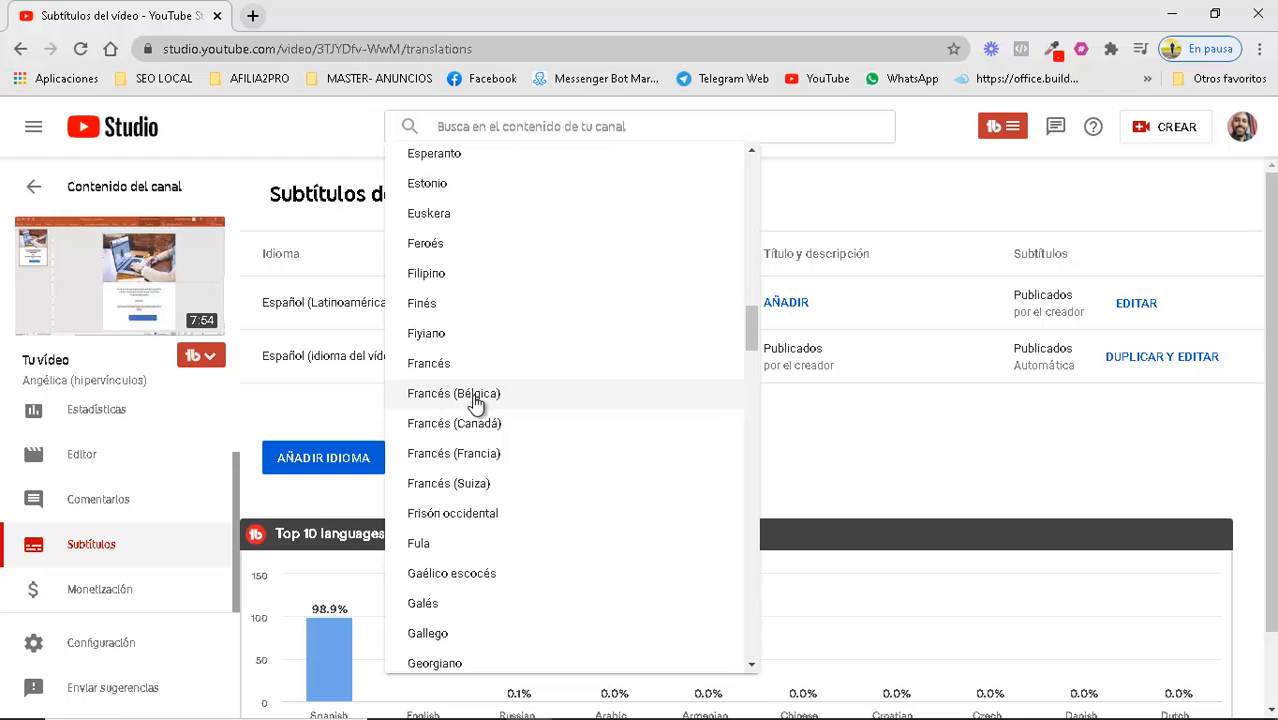
scroll(476, 404, "down", 2)
scroll(476, 404, "down", 6)
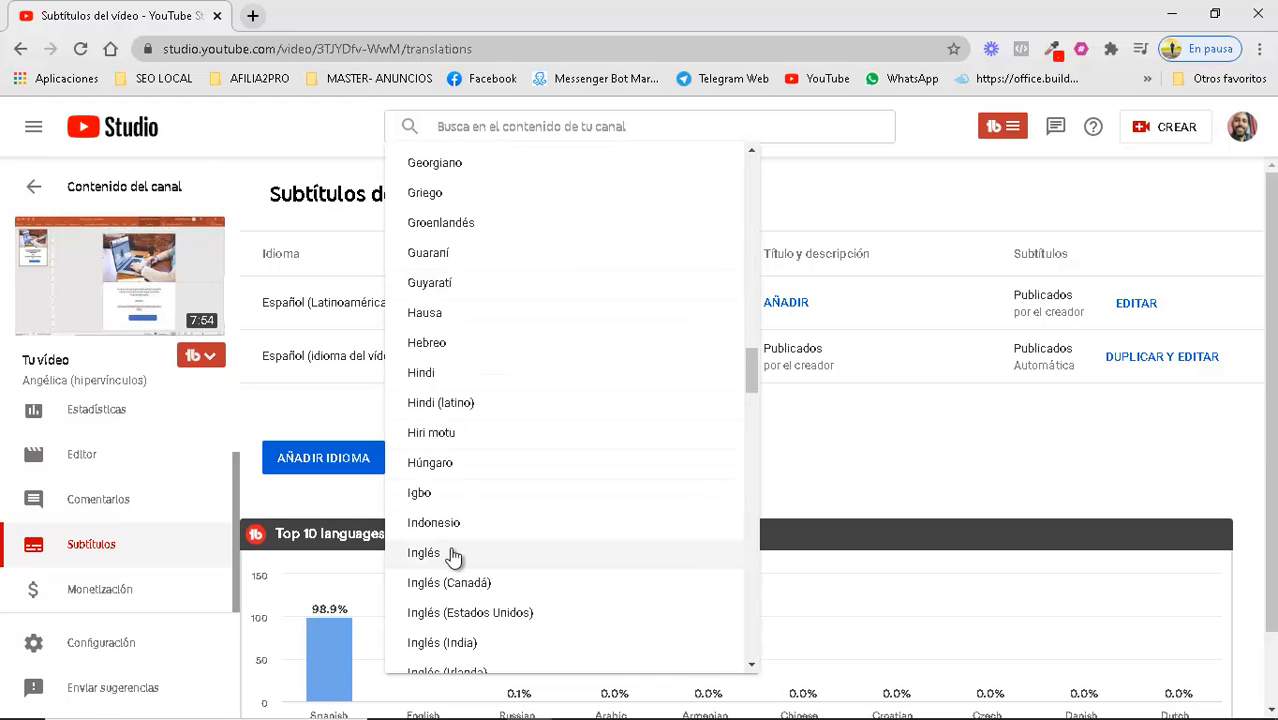
left_click(498, 612)
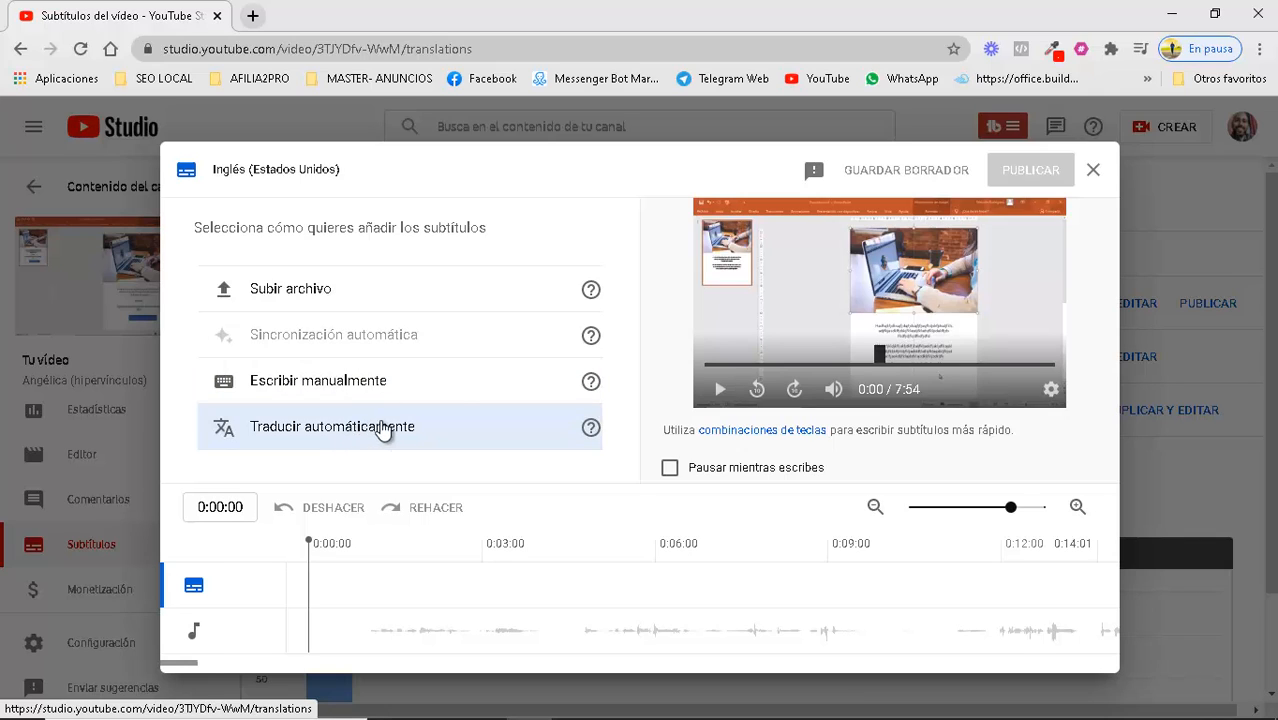
left_click(586, 412)
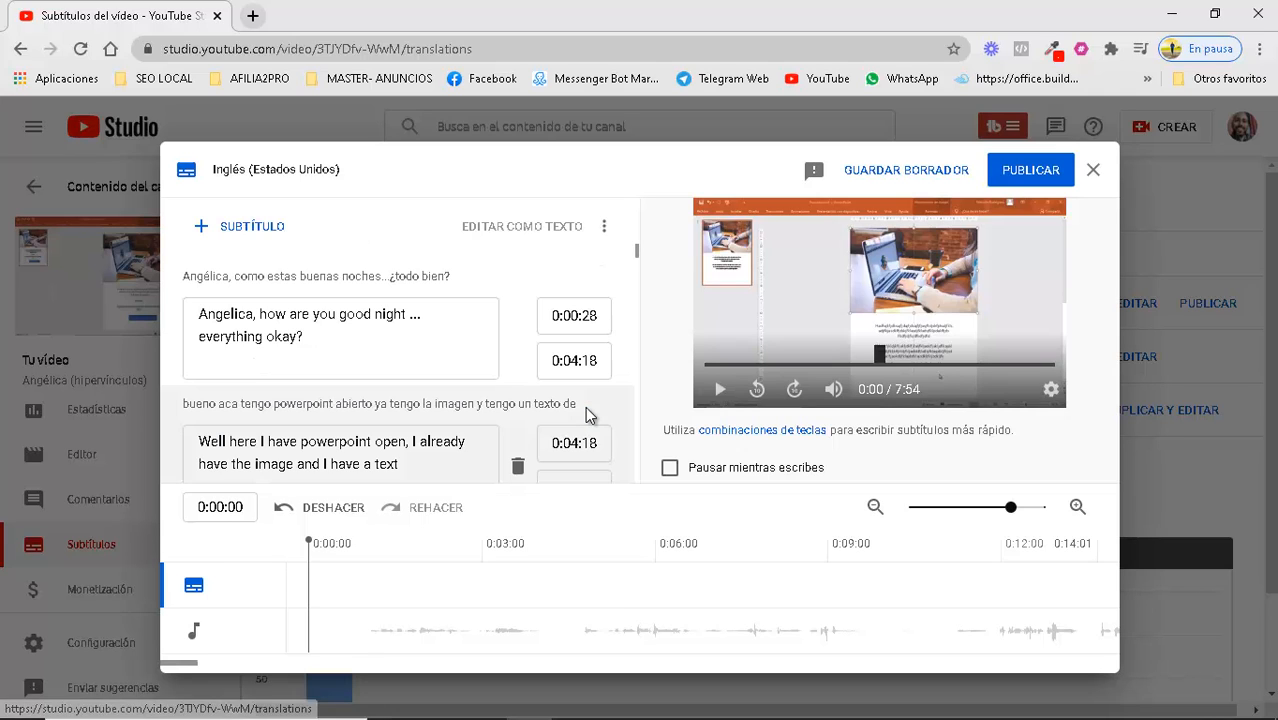